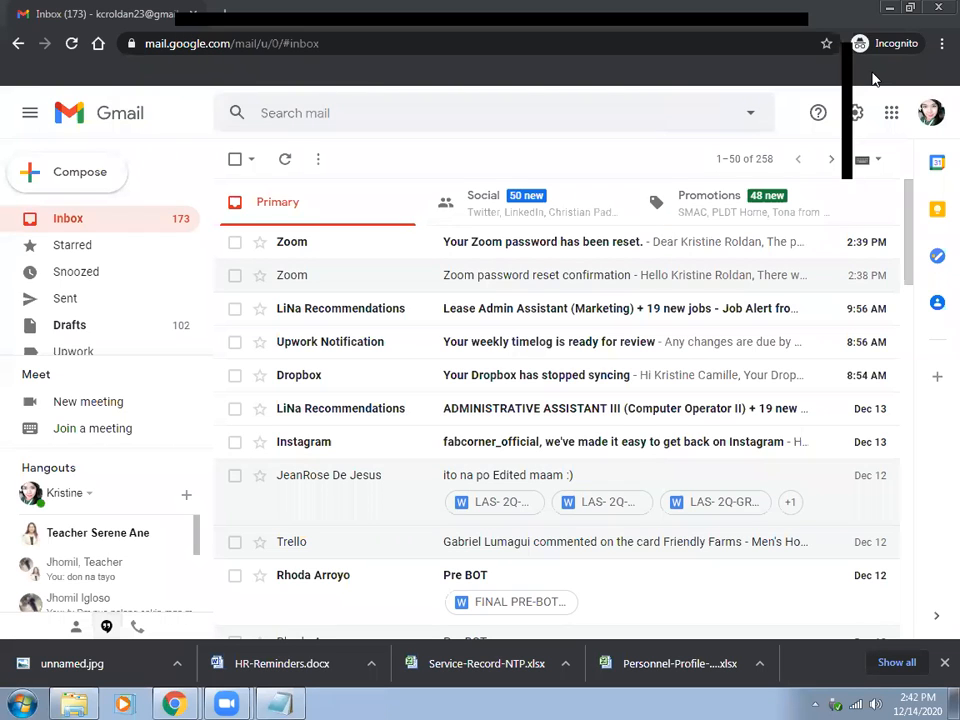
Switch from Gmail to Google Sheets and create a new blank spreadsheet.
{"action": "left_click", "coordinate": [891, 114]}
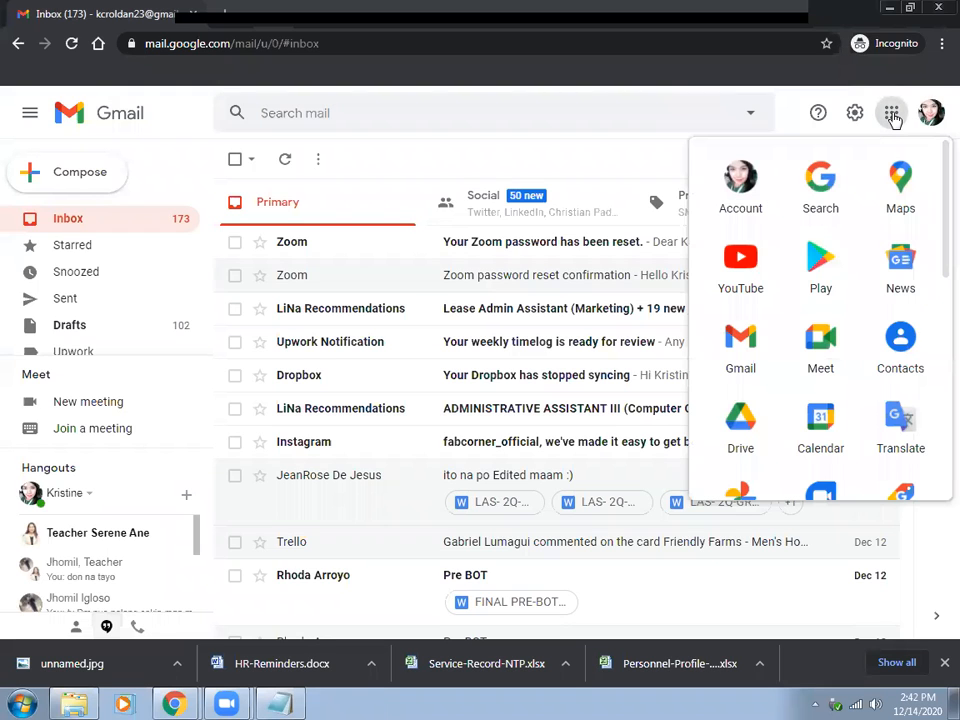
{"action": "scroll", "coordinate": [879, 332], "scroll_direction": "down", "scroll_amount": 3}
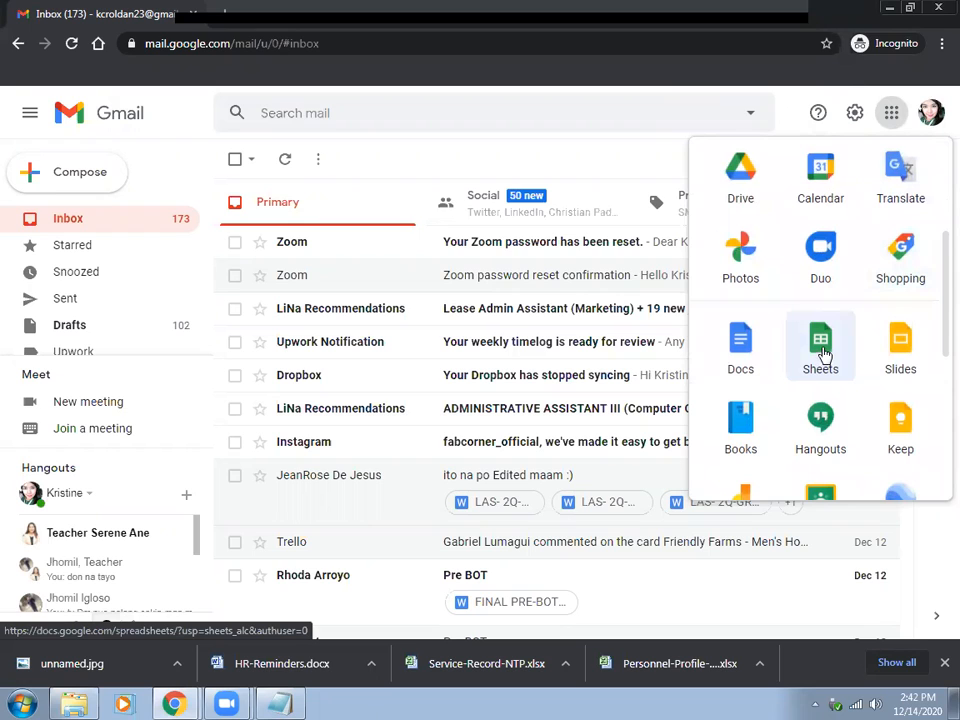
{"action": "left_click", "coordinate": [821, 350]}
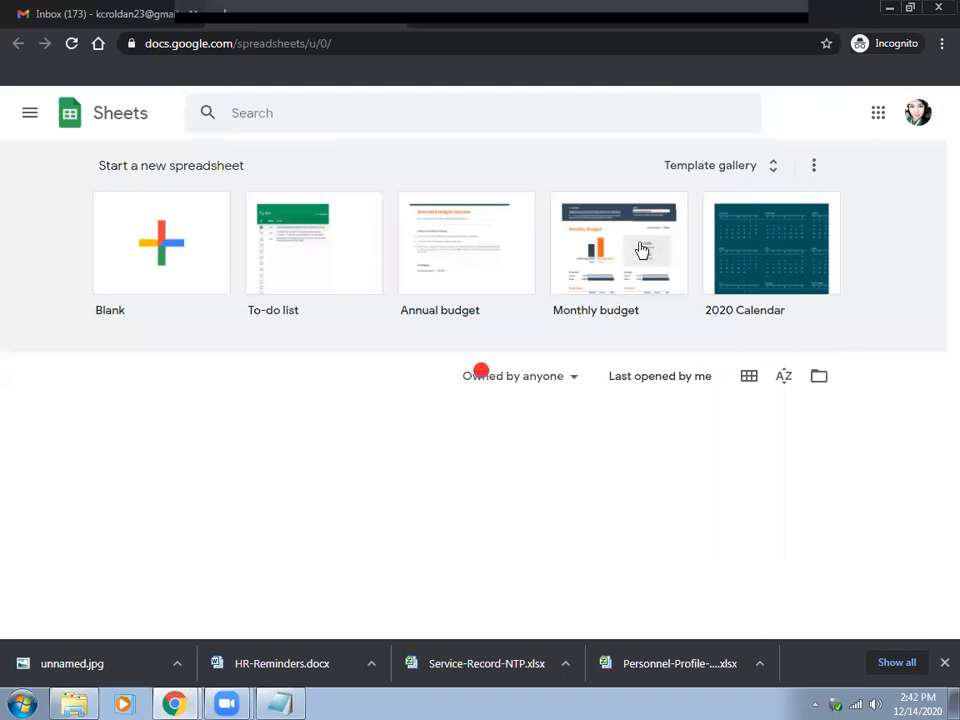
{"action": "left_click", "coordinate": [174, 260]}
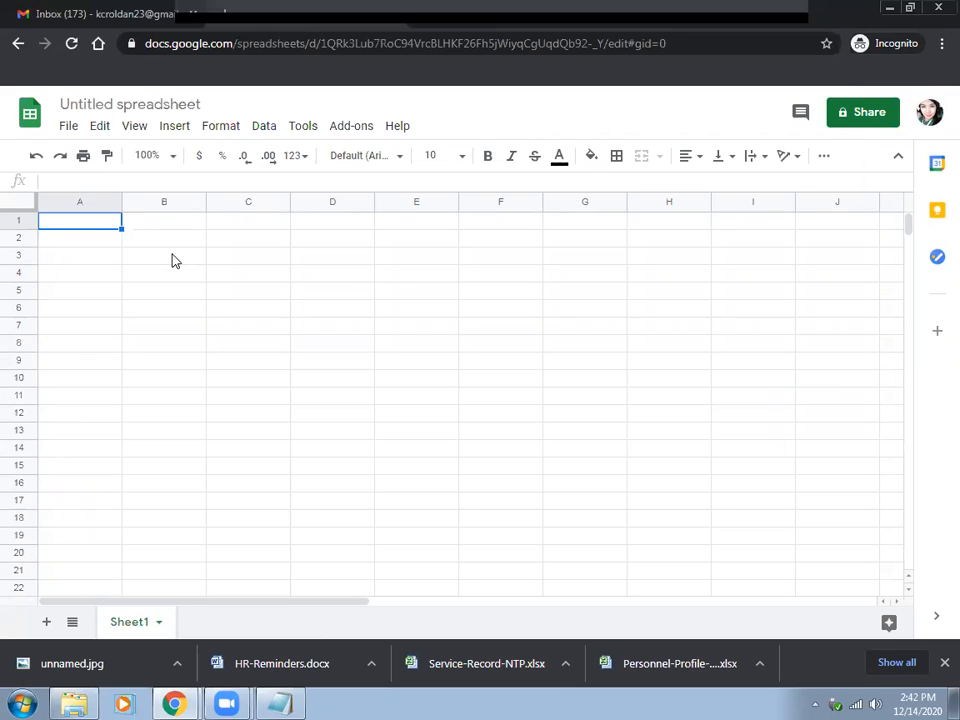
Enter the scores 79, 84, 78 and 95 in cells A1 through D1.
{"action": "type", "text": "79"}
{"action": "key", "text": "Tab"}
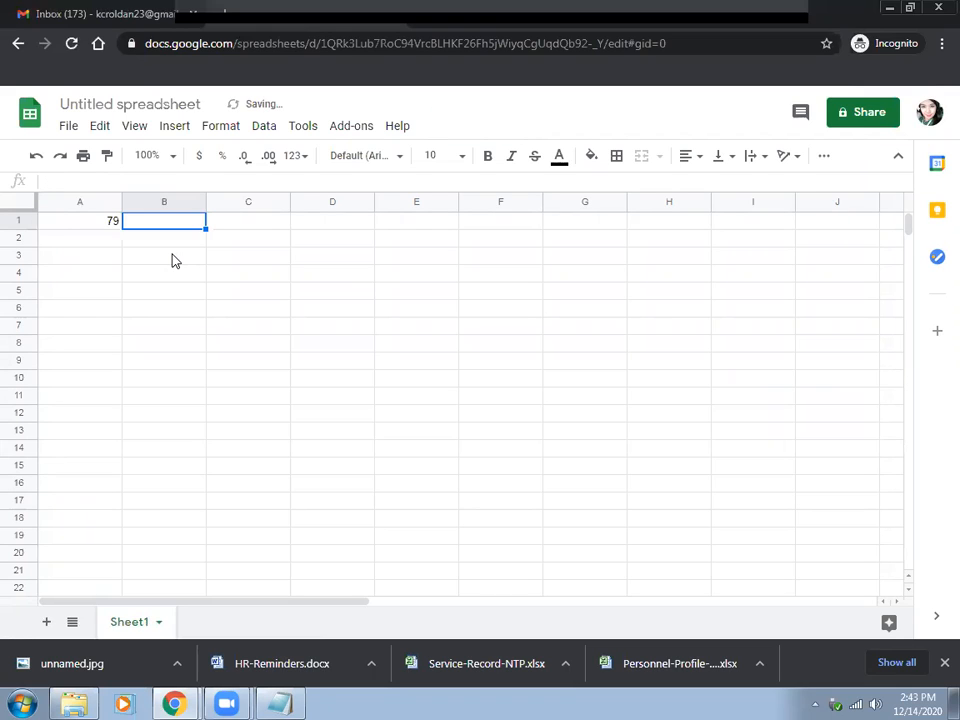
{"action": "type", "text": "84"}
{"action": "key", "text": "Tab"}
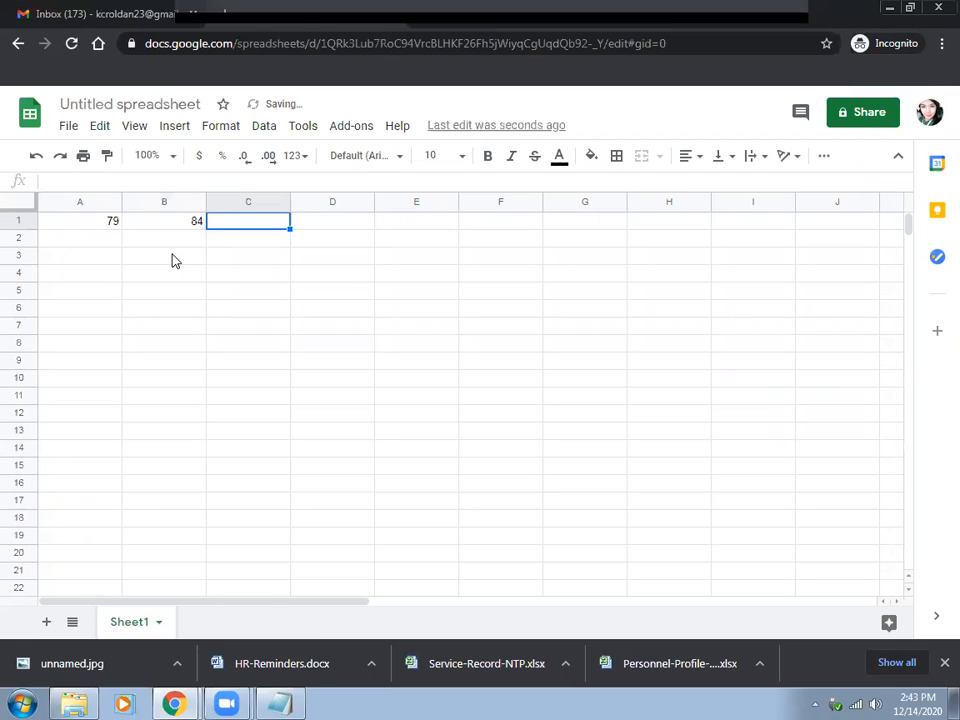
{"action": "type", "text": "78"}
{"action": "key", "text": "Tab"}
{"action": "type", "text": "95"}
{"action": "key", "text": "Return"}
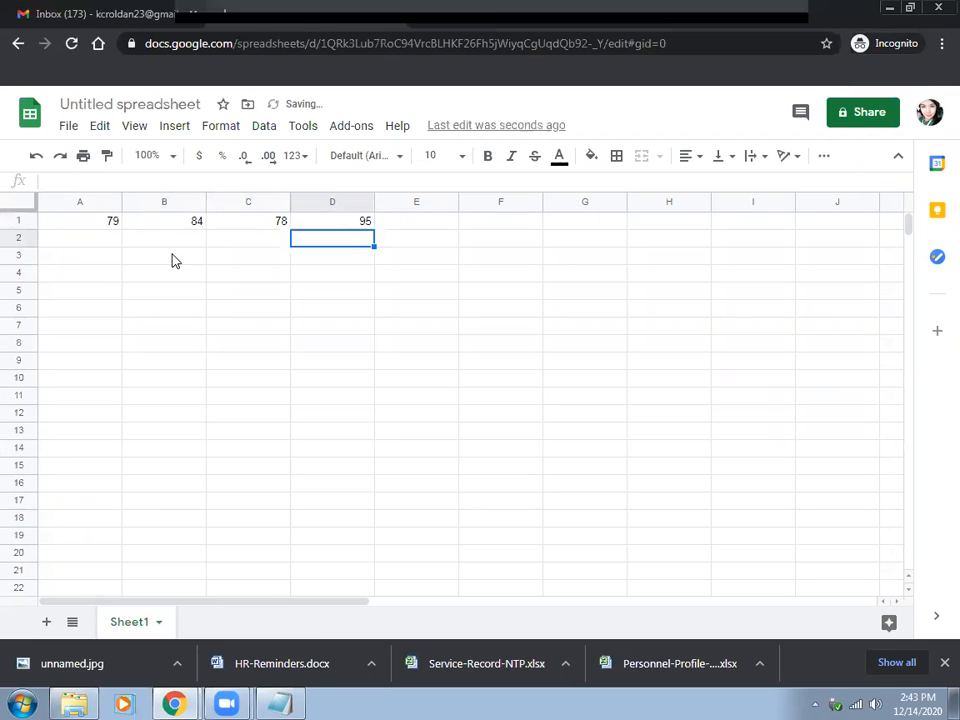
Set the font size of cells A1:D2 to 36.
{"action": "left_click_drag", "start_coordinate": [79, 222], "coordinate": [354, 240]}
{"action": "left_click", "coordinate": [465, 158]}
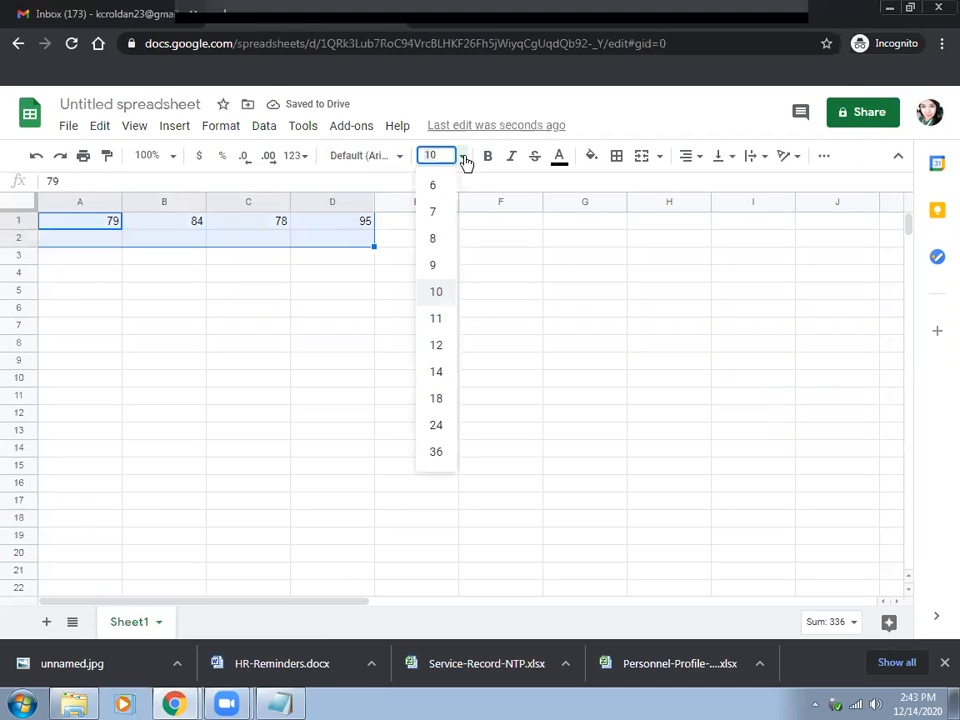
{"action": "left_click", "coordinate": [444, 455]}
Calculate the average of the first row in cell E1 with =AVERAGE(A1:D1).
{"action": "left_click", "coordinate": [437, 250]}
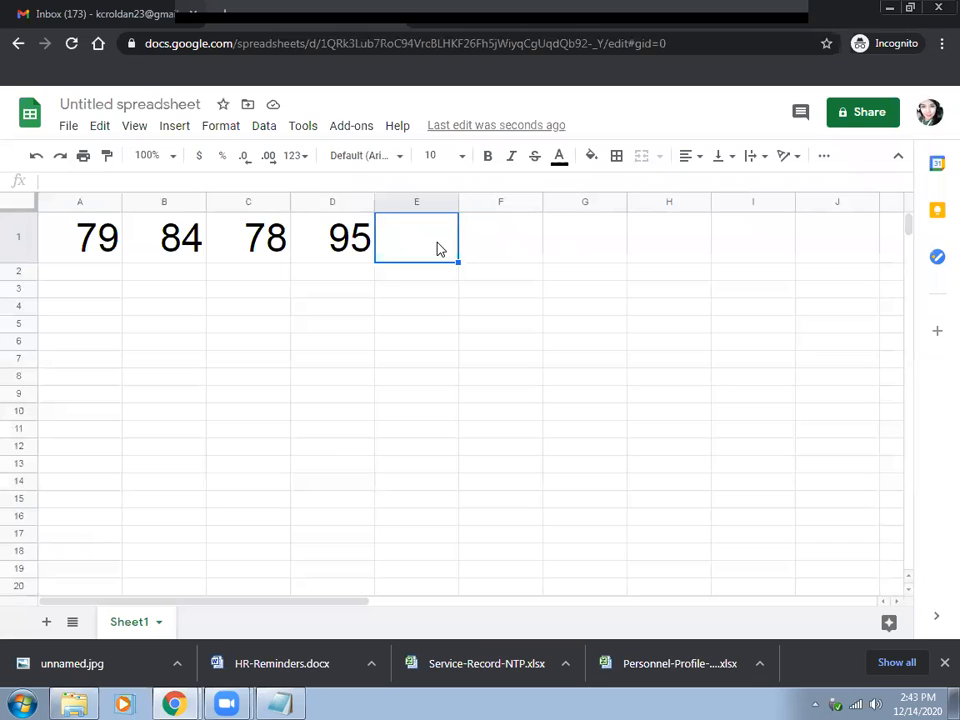
{"action": "type", "text": "="}
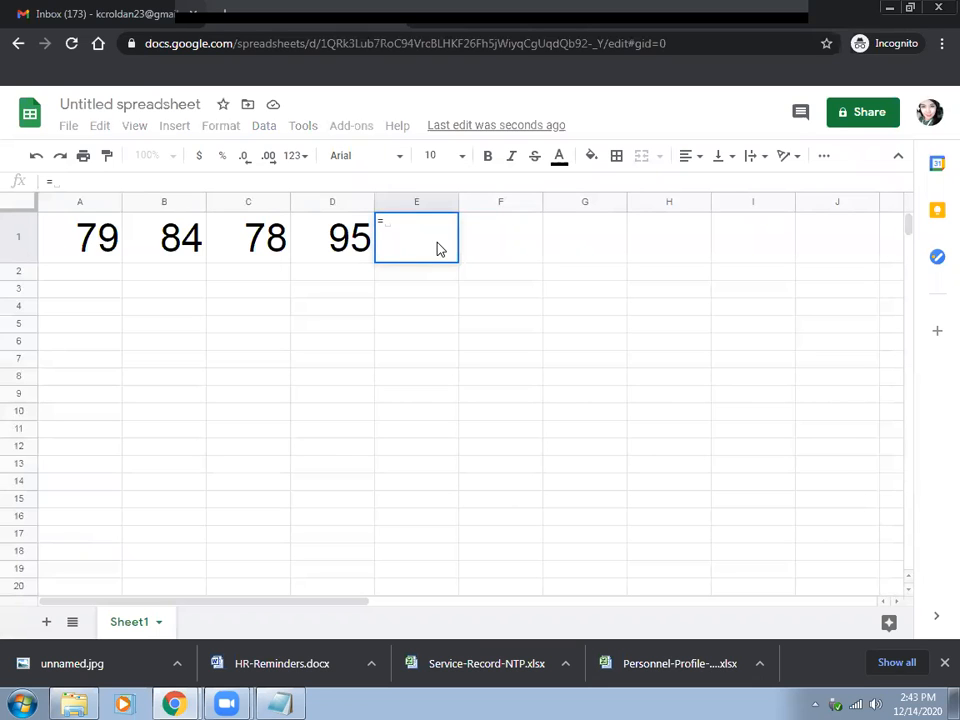
{"action": "type", "text": "AVERAGE("}
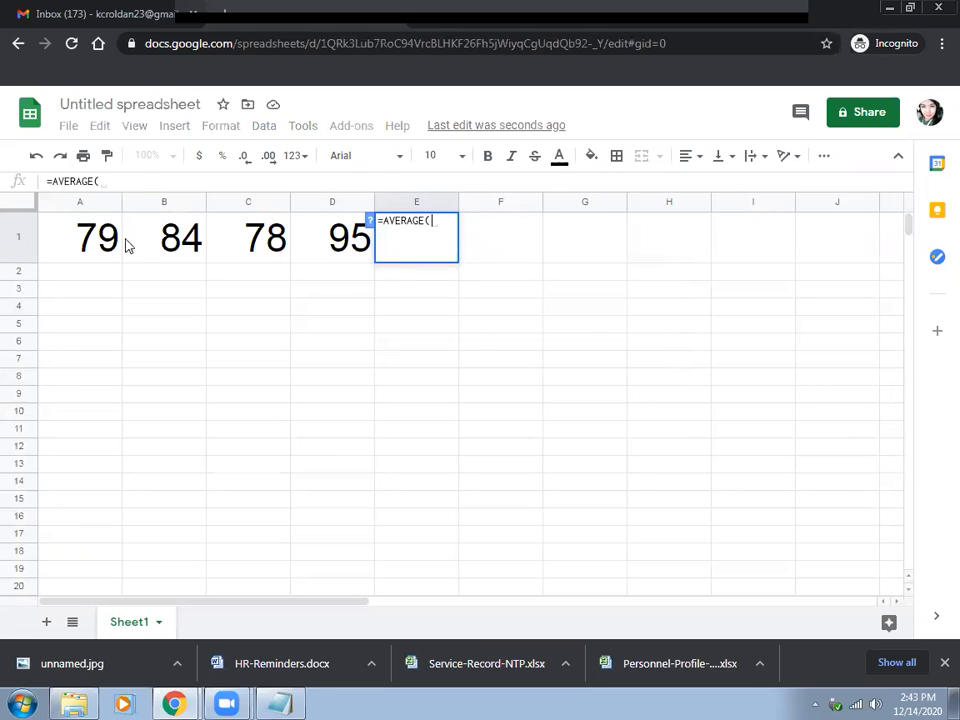
{"action": "left_click_drag", "start_coordinate": [90, 242], "coordinate": [333, 246]}
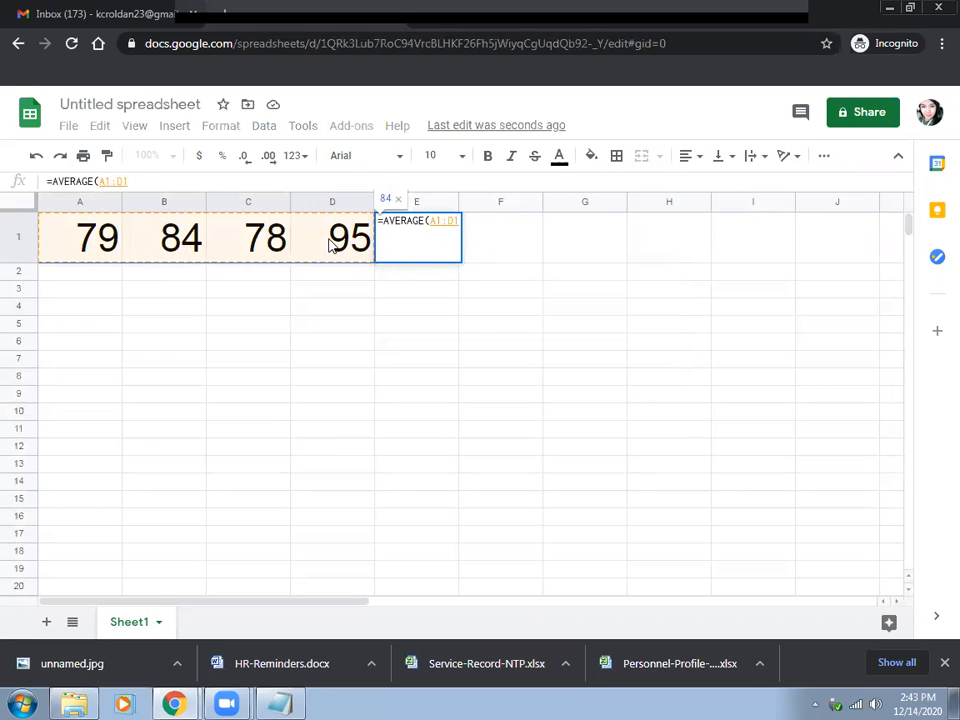
{"action": "type", "text": ")"}
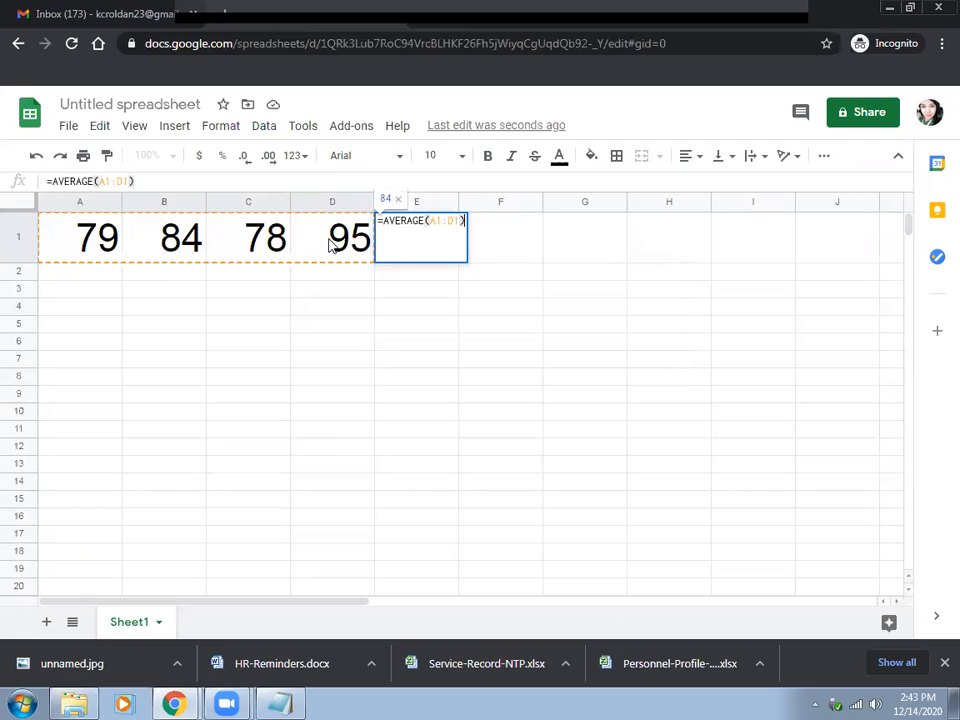
{"action": "key", "text": "Return"}
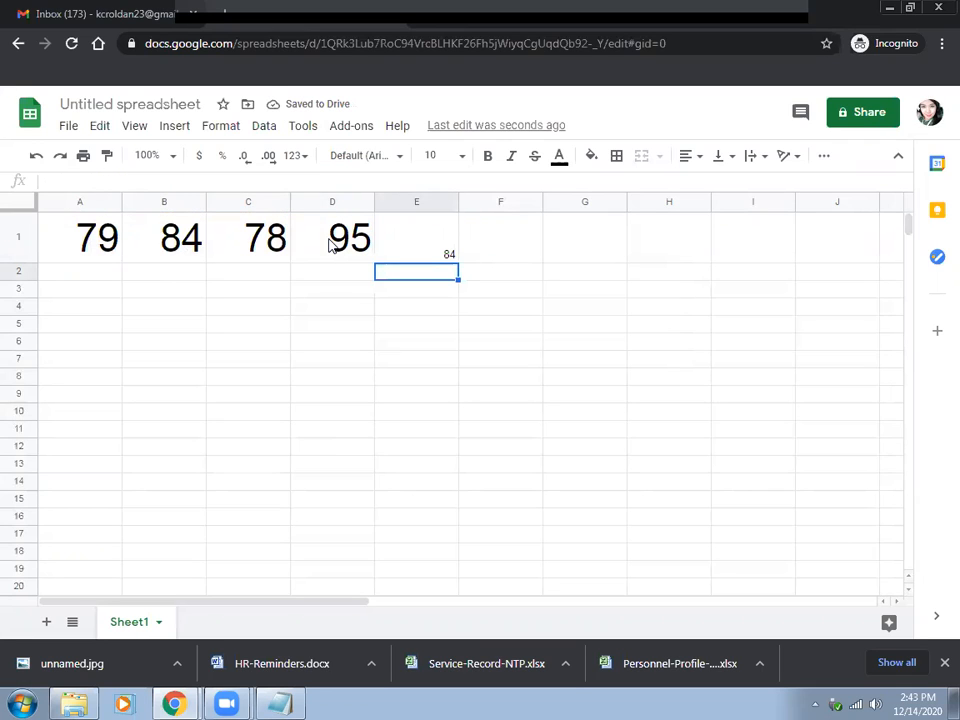
Enter the scores 89, 72, 85 and 70 in cells A2 through D2.
{"action": "key", "text": "Left"}
{"action": "key", "text": "Left"}
{"action": "key", "text": "Left"}
{"action": "key", "text": "Left"}
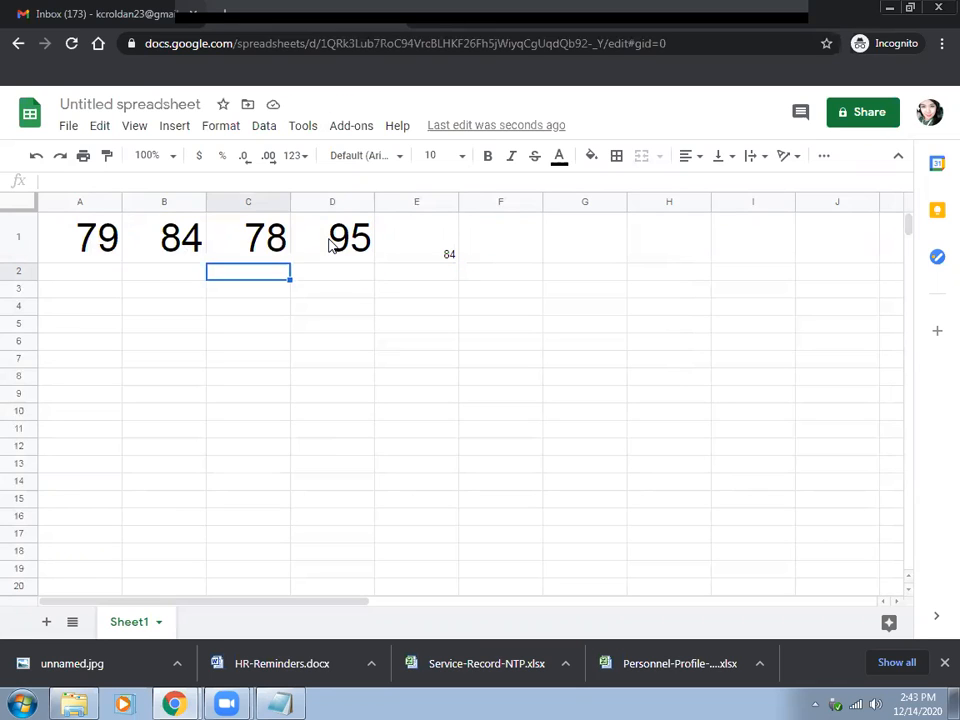
{"action": "key", "text": "Right"}
{"action": "key", "text": "Left"}
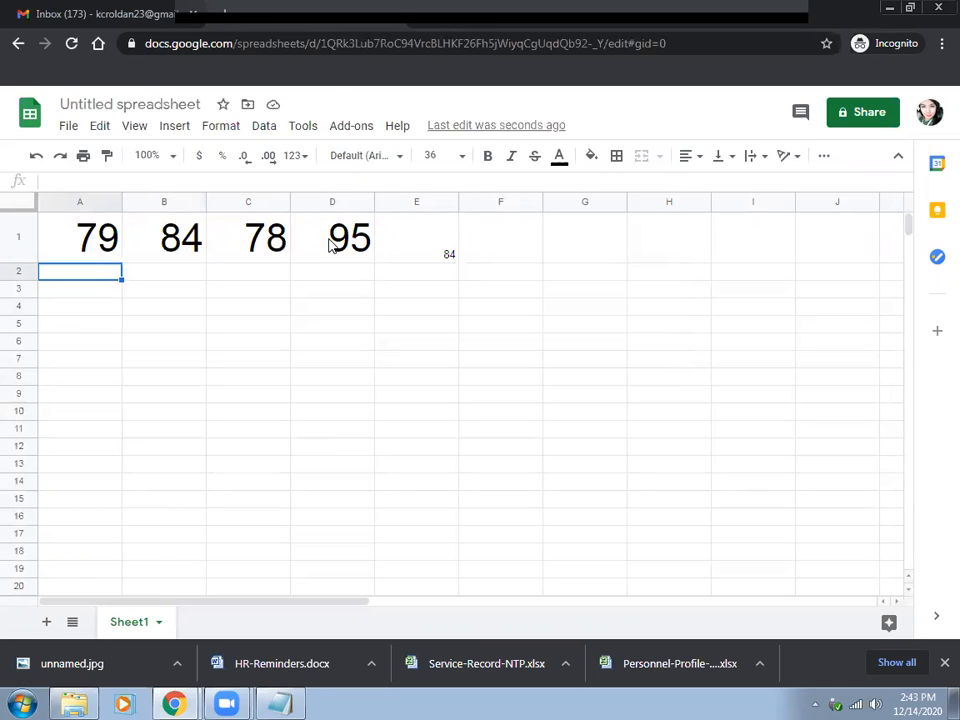
{"action": "type", "text": "89"}
{"action": "key", "text": "Tab"}
{"action": "type", "text": "72"}
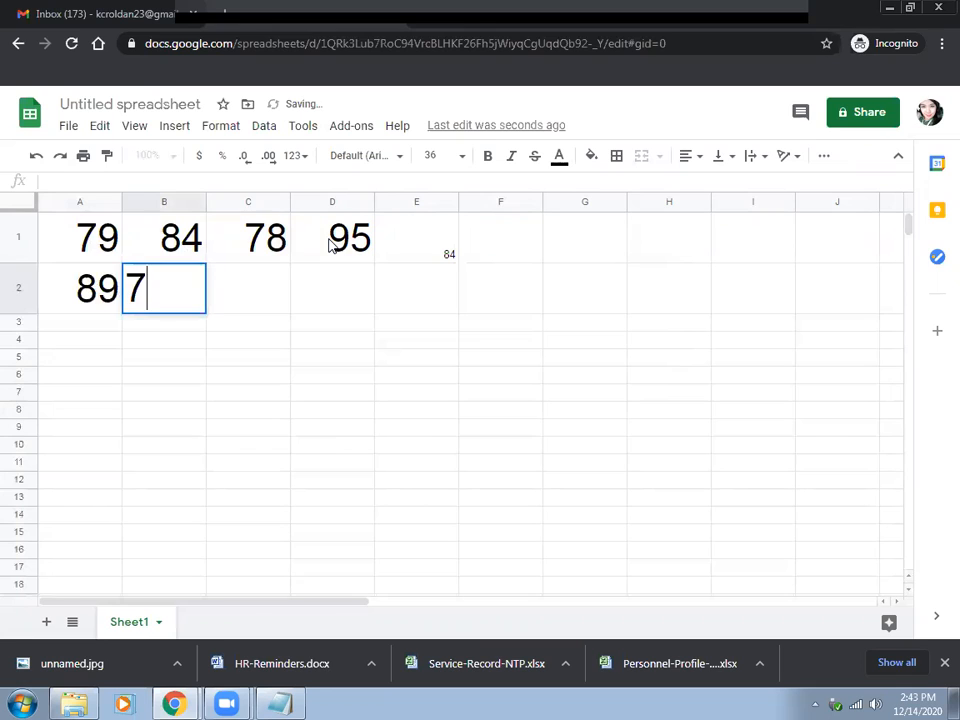
{"action": "key", "text": "Tab"}
{"action": "type", "text": "85"}
{"action": "key", "text": "Tab"}
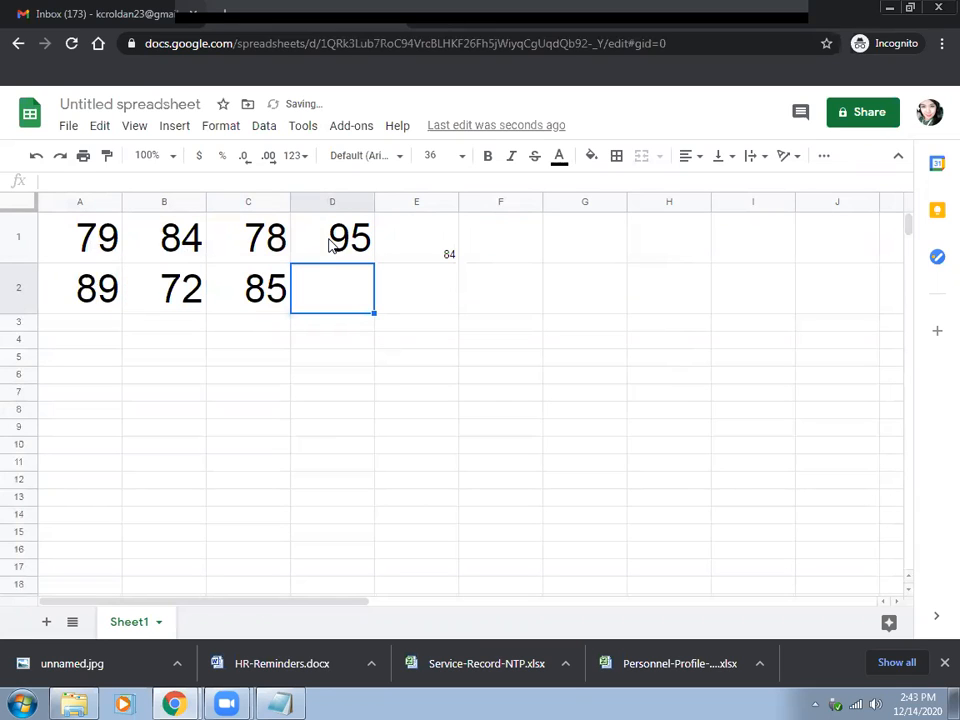
{"action": "type", "text": "70"}
{"action": "key", "text": "Tab"}
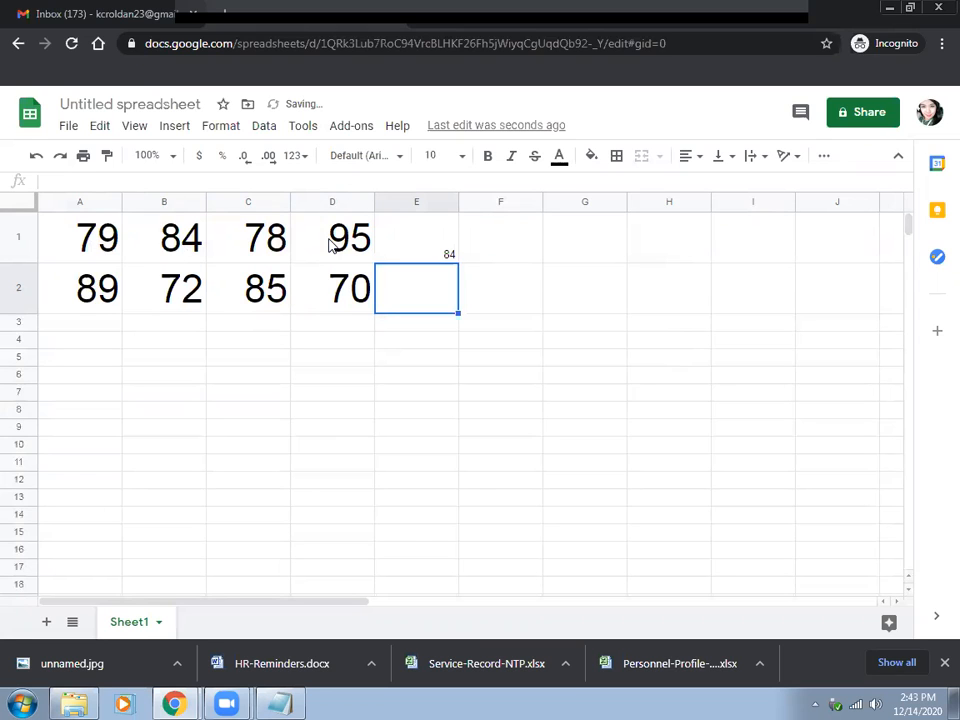
Calculate the average of the second row in cell E2 with =AVERAGE(A2:D2).
{"action": "type", "text": "="}
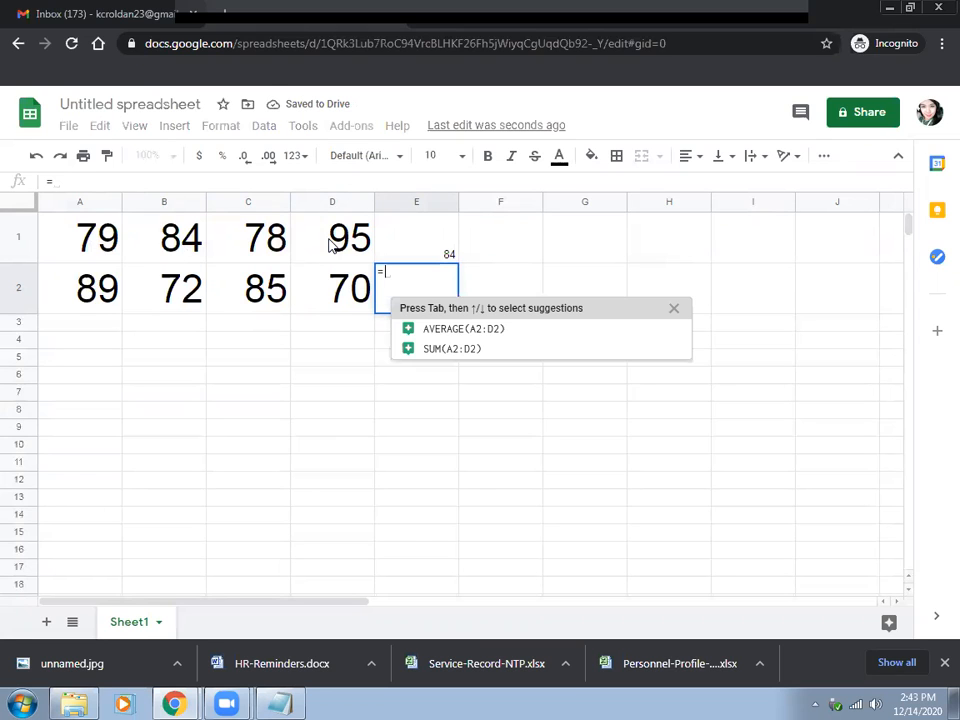
{"action": "type", "text": "AVERAGE("}
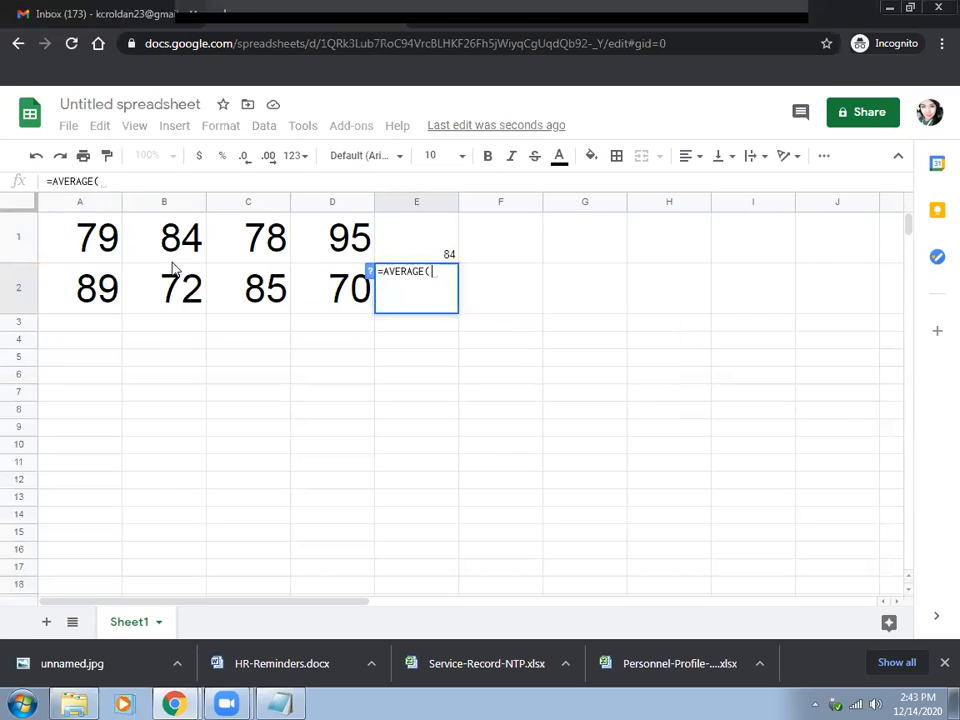
{"action": "left_click_drag", "start_coordinate": [88, 287], "coordinate": [320, 292]}
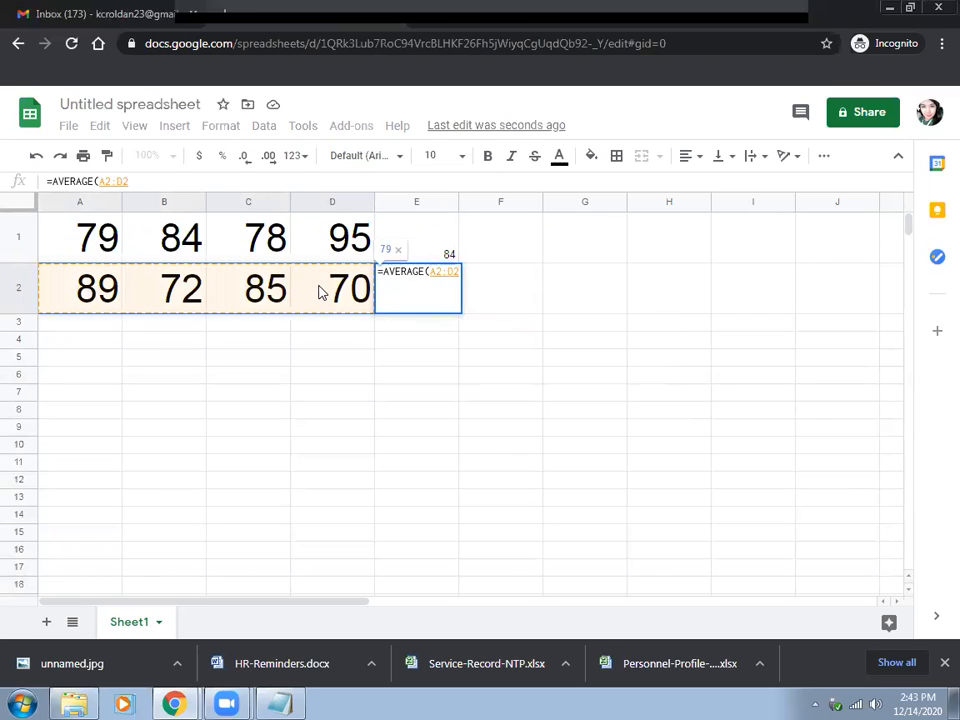
{"action": "type", "text": ")"}
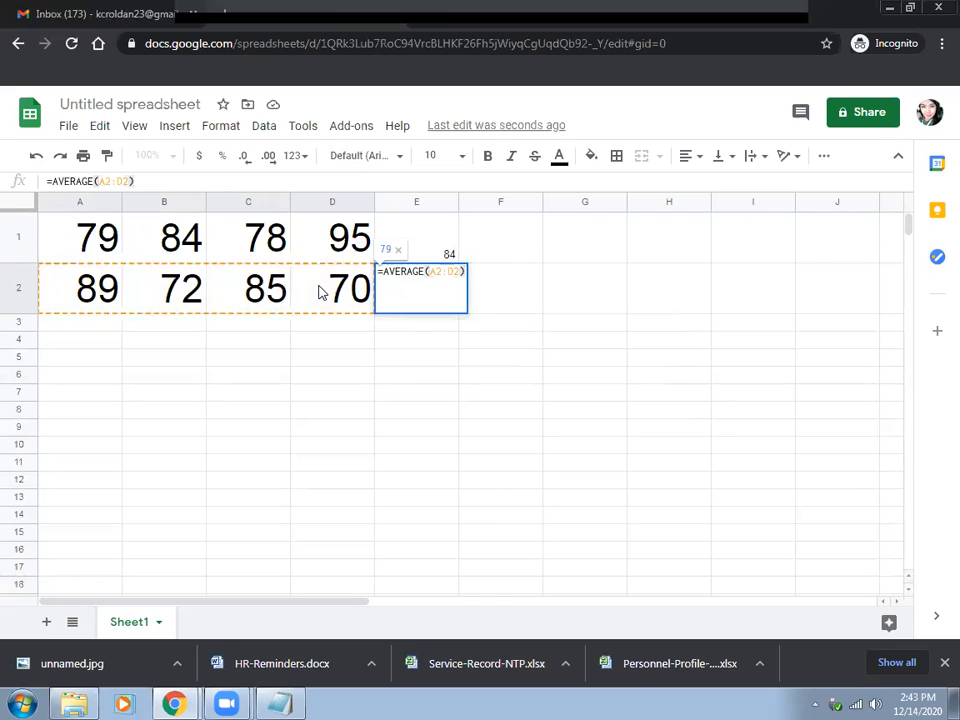
{"action": "key", "text": "Return"}
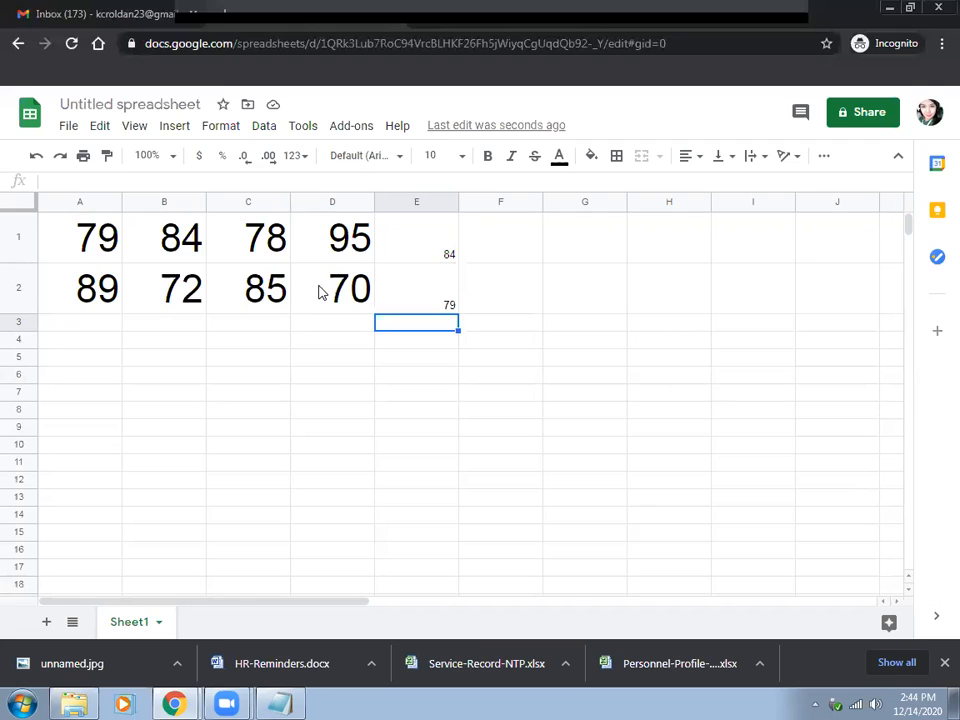
Enter a pass/fail formula for the first average in cell F1: =IF(E1>=80,"Pass","Fail").
{"action": "key", "text": "Up"}
{"action": "key", "text": "Up"}
{"action": "key", "text": "Right"}
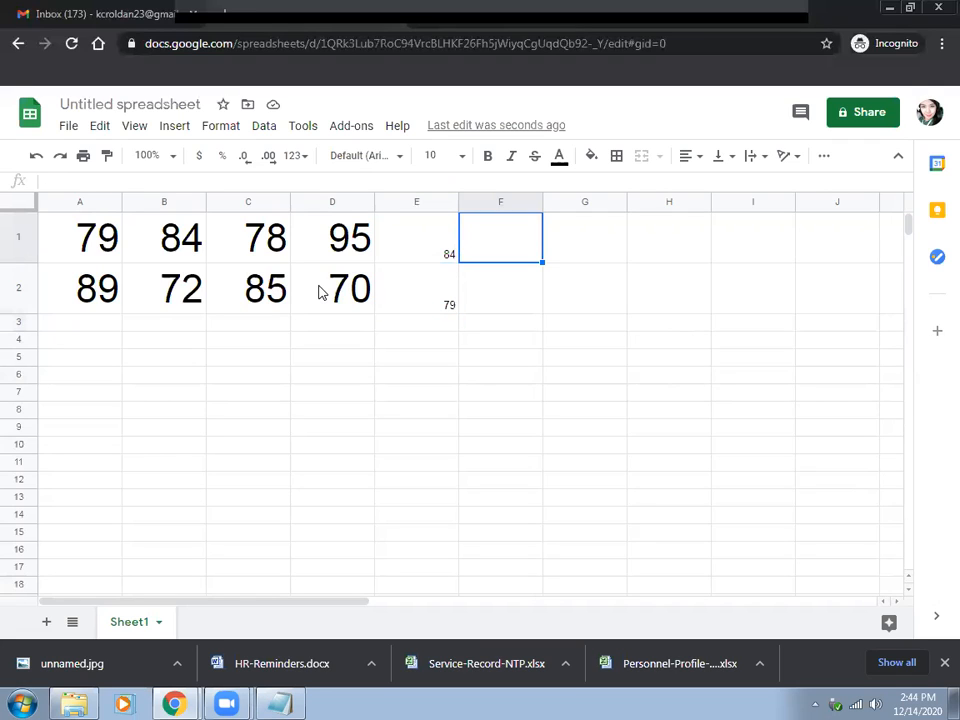
{"action": "type", "text": "="}
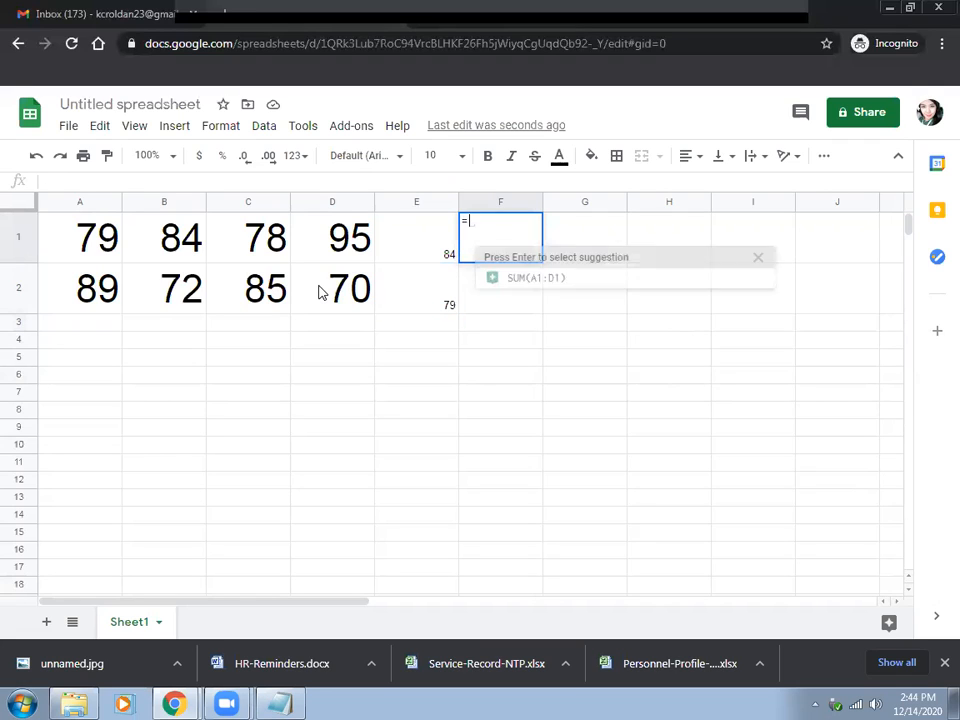
{"action": "type", "text": "IF("}
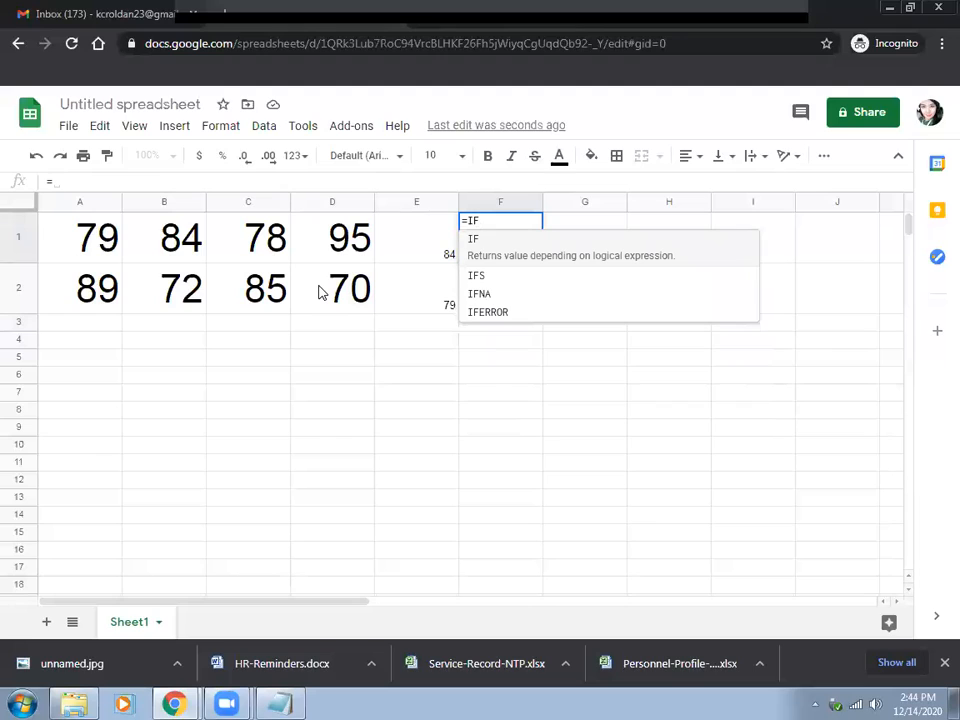
{"action": "left_click", "coordinate": [421, 257]}
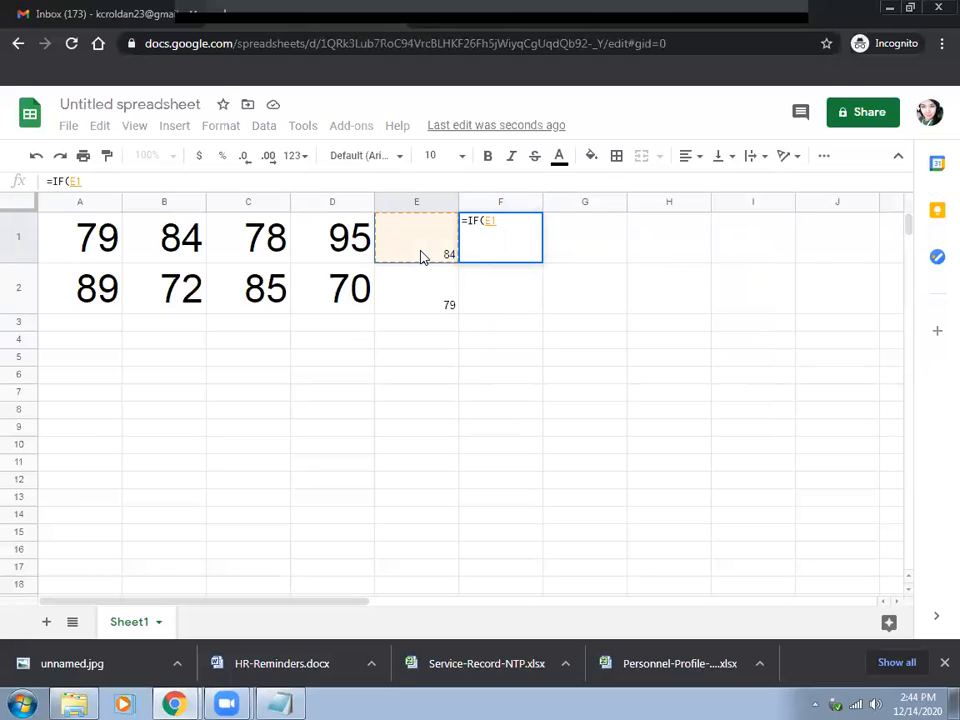
{"action": "type", "text": ">="}
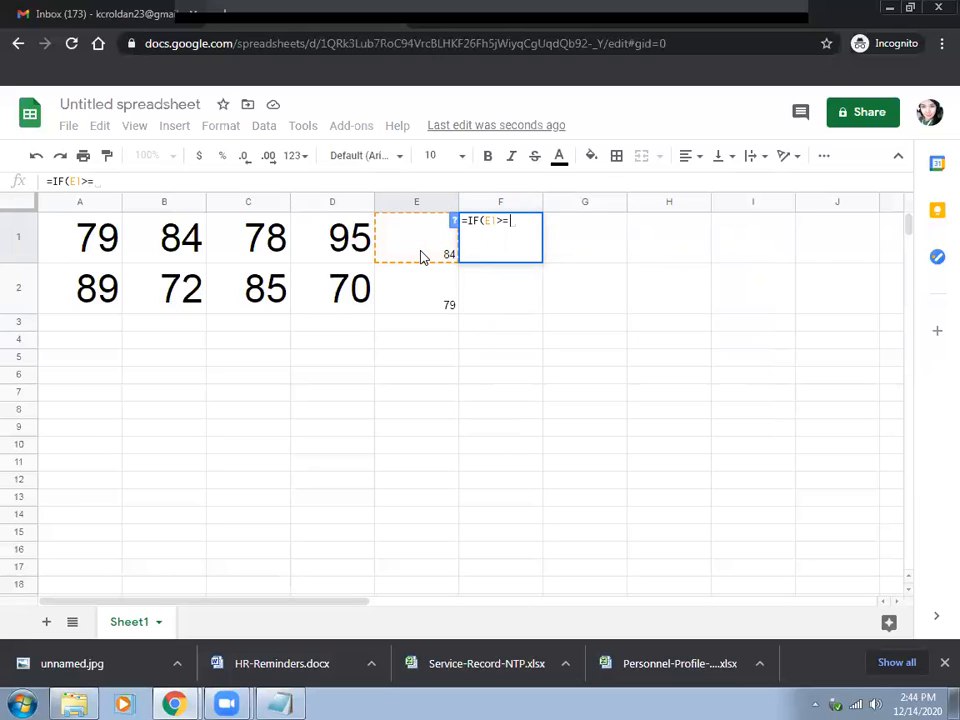
{"action": "type", "text": "80"}
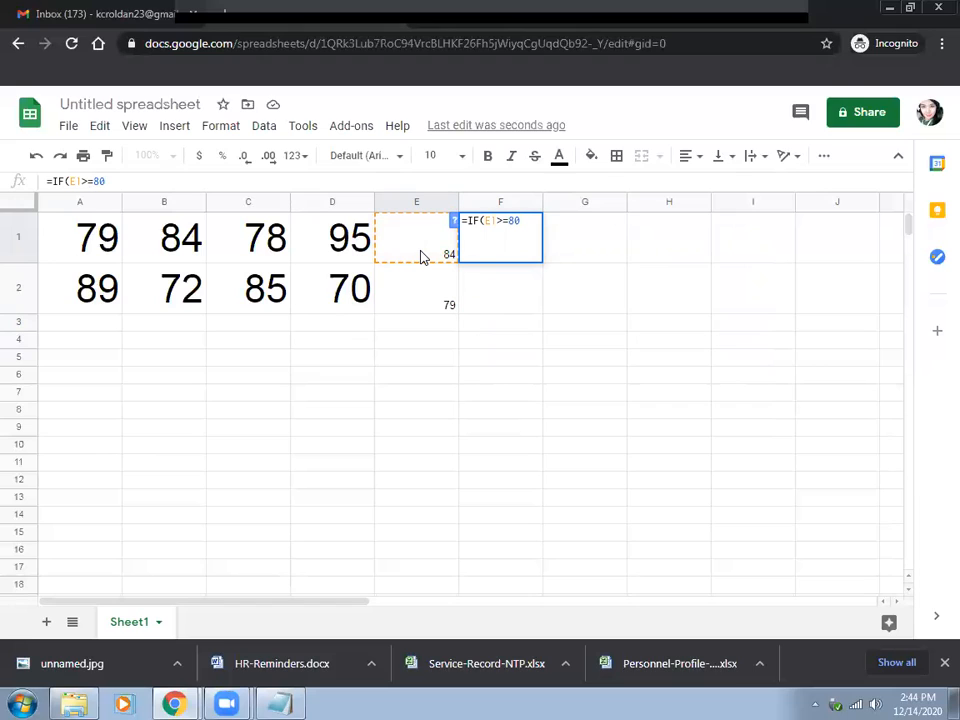
{"action": "type", "text": ",\"Pas"}
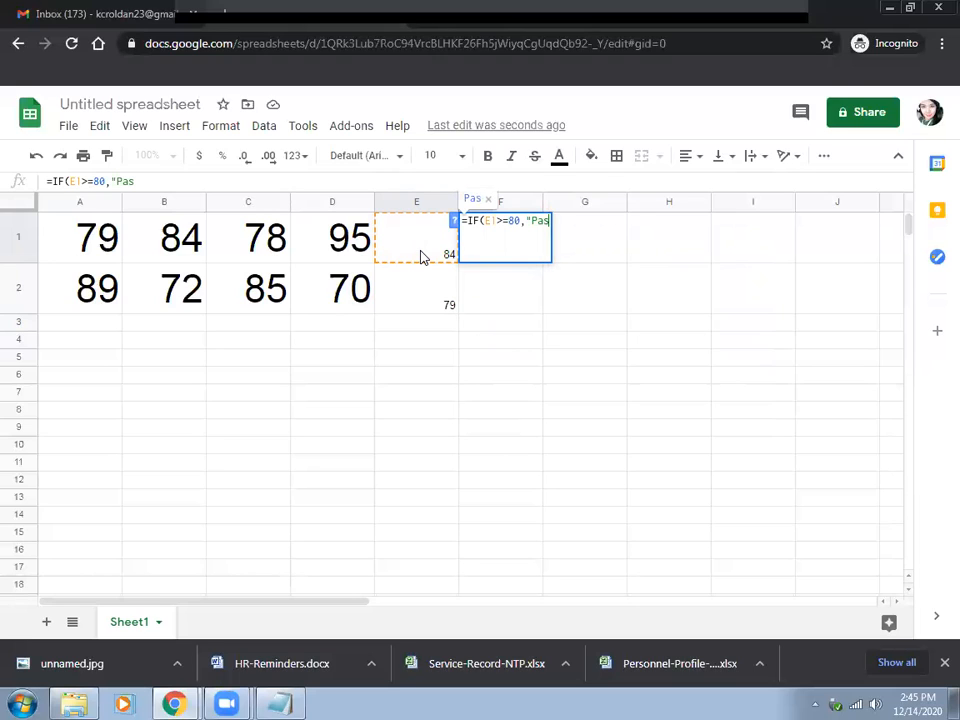
{"action": "type", "text": "s\",\""}
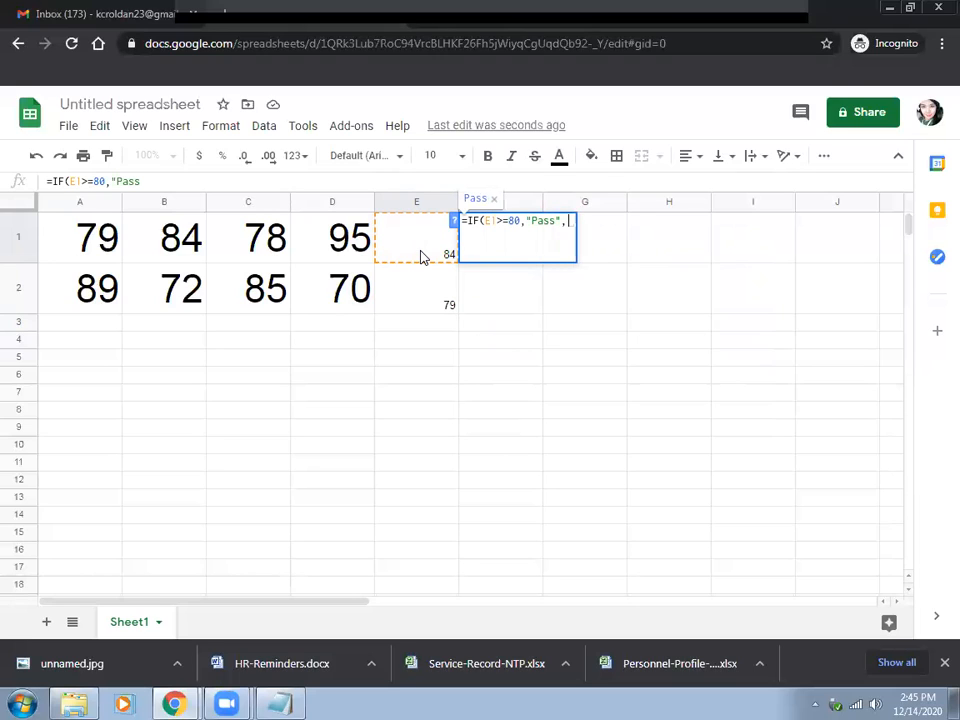
{"action": "type", "text": "Fail\""}
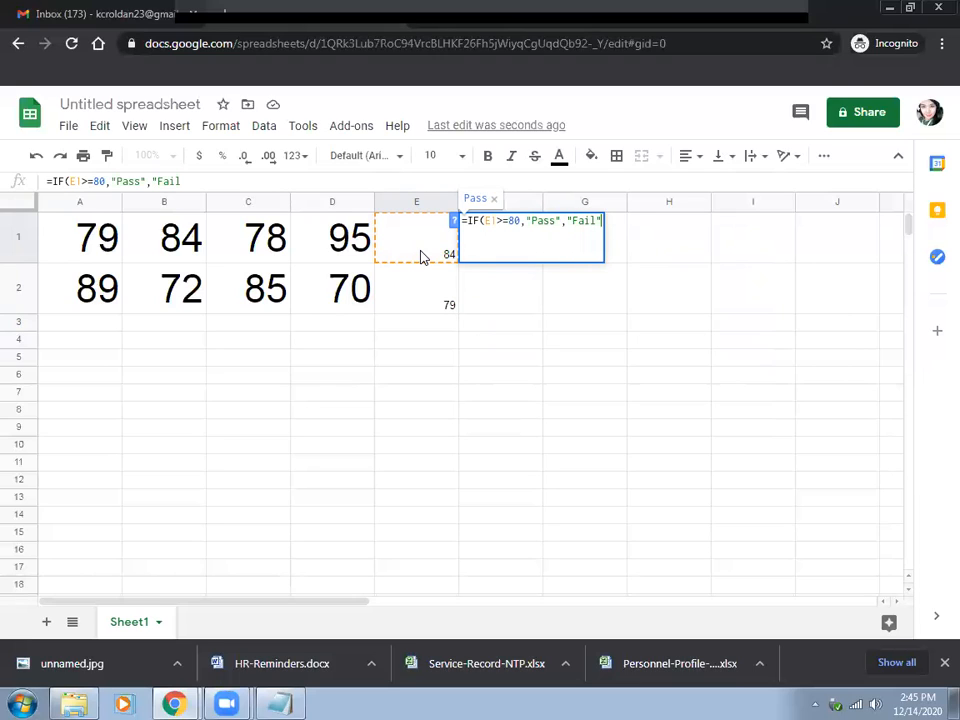
{"action": "key", "text": "Return"}
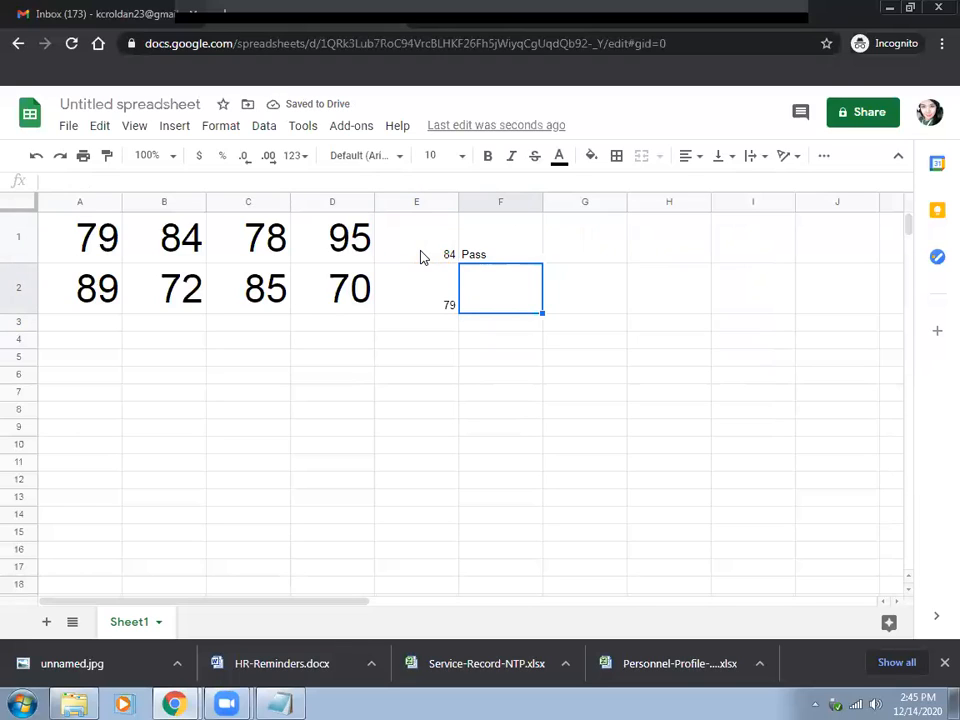
Copy the pass/fail formula from cell F1 down to F2 to grade the second average.
{"action": "left_click", "coordinate": [500, 245]}
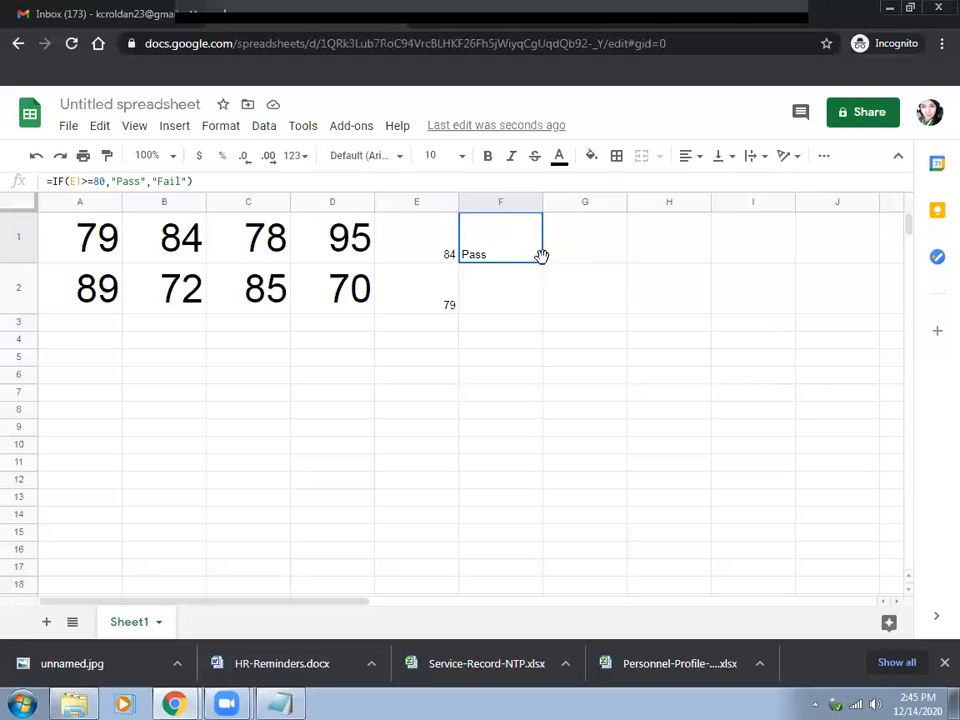
{"action": "left_click_drag", "start_coordinate": [542, 261], "coordinate": [545, 314]}
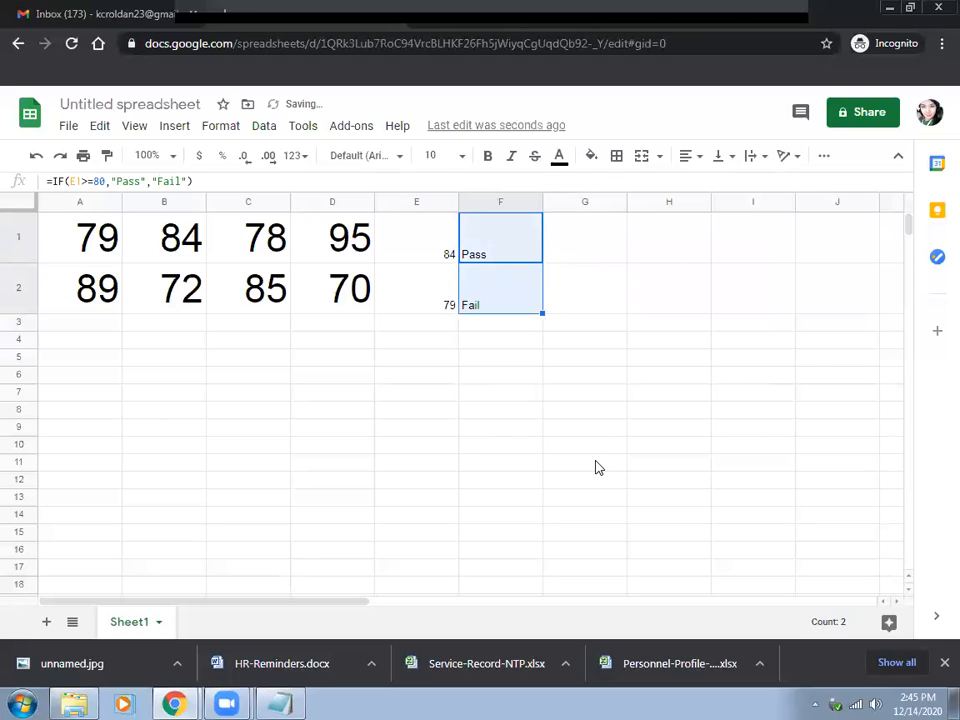
{"action": "left_click", "coordinate": [598, 465]}
{"action": "left_click", "coordinate": [418, 305]}
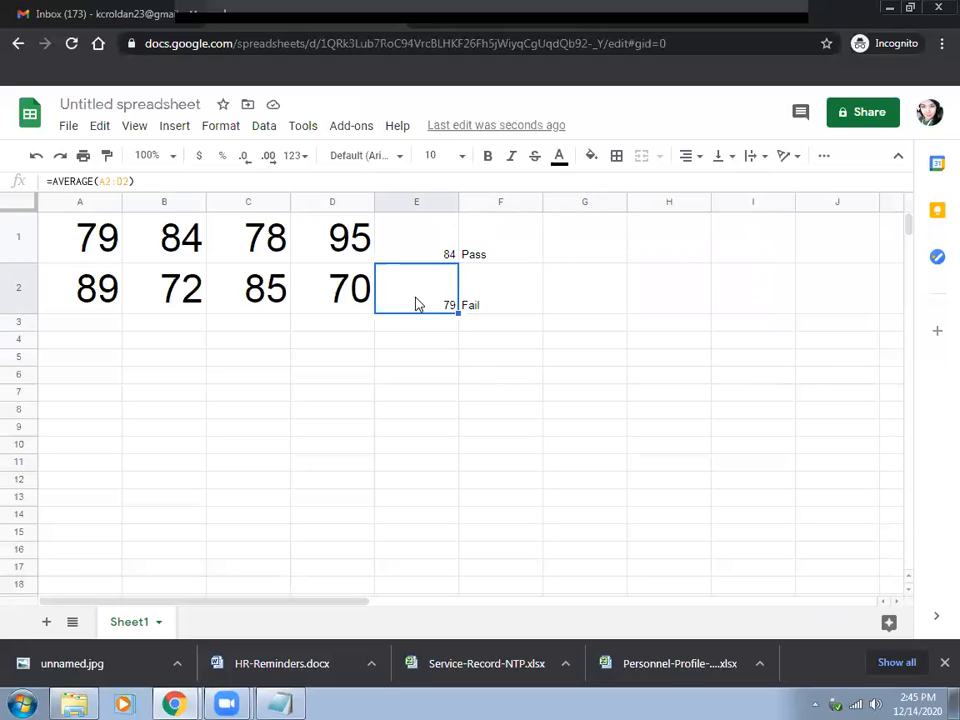
Find the lowest of all the scores in cell A4 with =MIN(A1:D2).
{"action": "left_click", "coordinate": [315, 399]}
{"action": "left_click", "coordinate": [110, 345]}
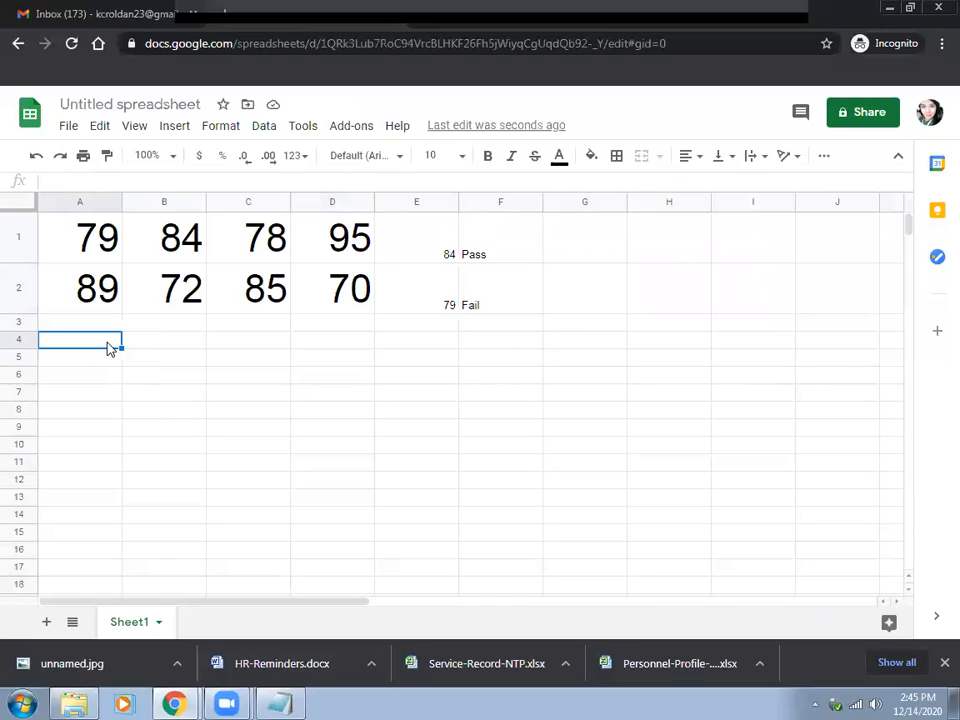
{"action": "type", "text": "=MIN"}
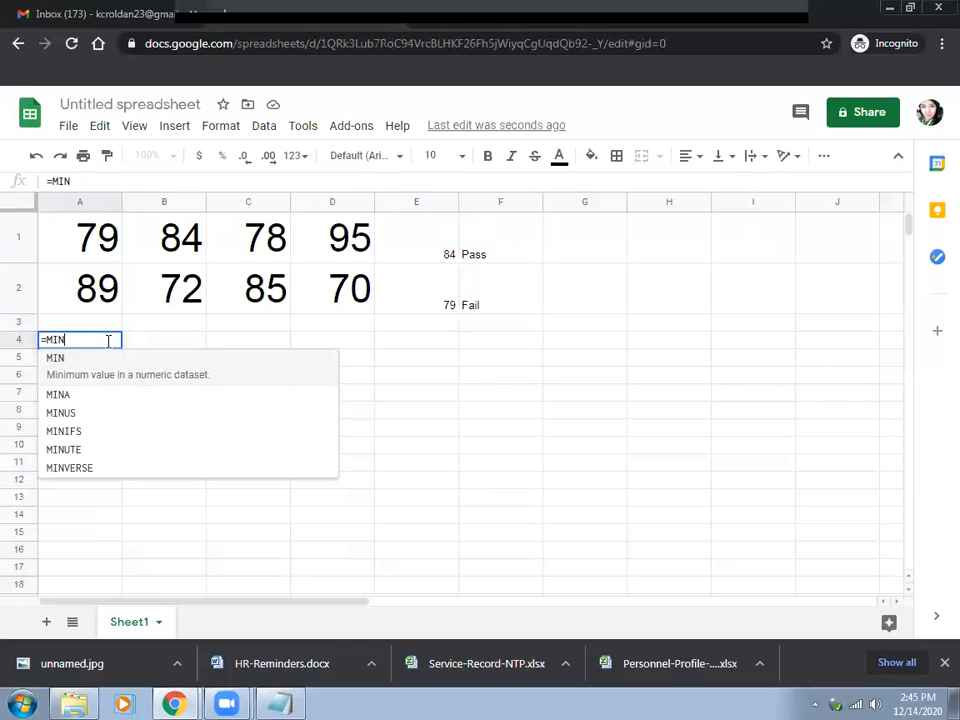
{"action": "type", "text": "("}
{"action": "left_click", "coordinate": [97, 248]}
{"action": "left_click_drag", "start_coordinate": [126, 234], "coordinate": [340, 288]}
{"action": "type", "text": ")"}
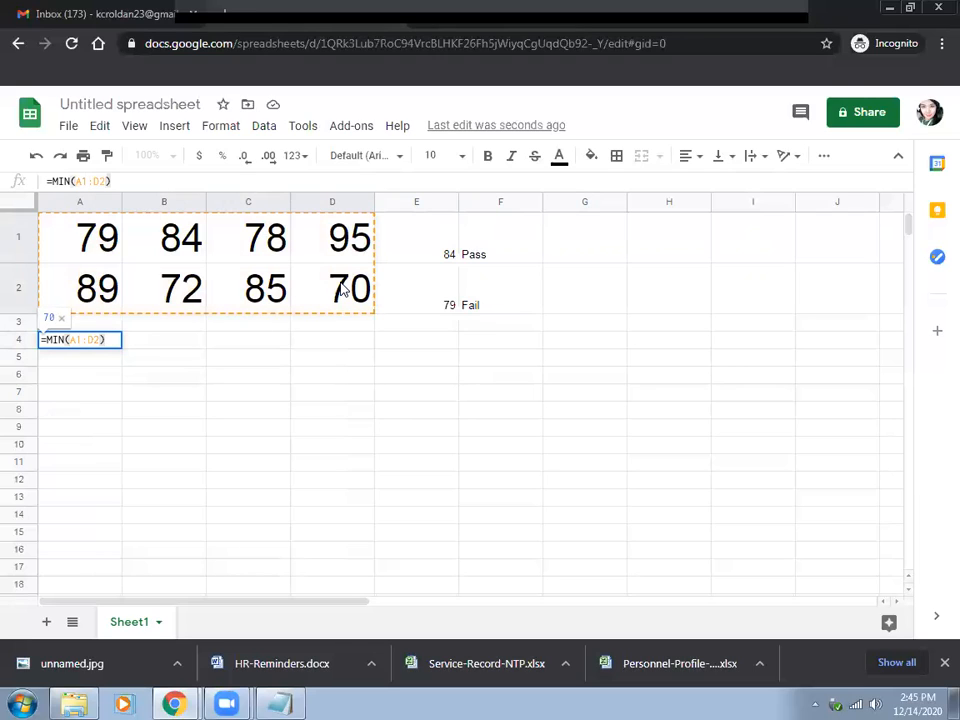
{"action": "key", "text": "Return"}
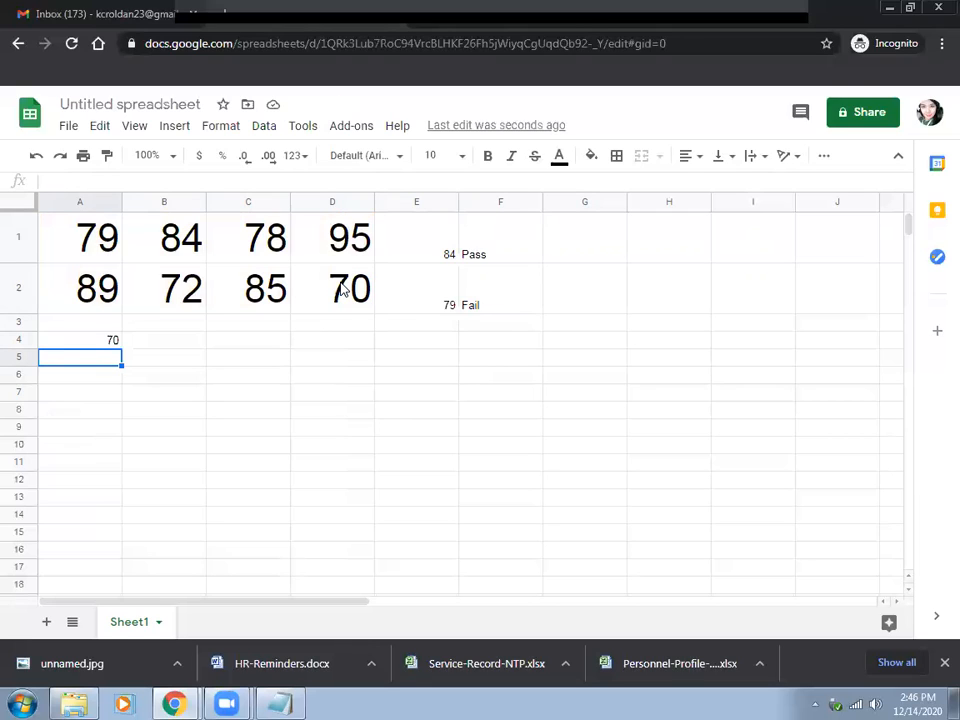
Find the highest of all the scores in cell A5 with =MAX(A1:D2).
{"action": "type", "text": "="}
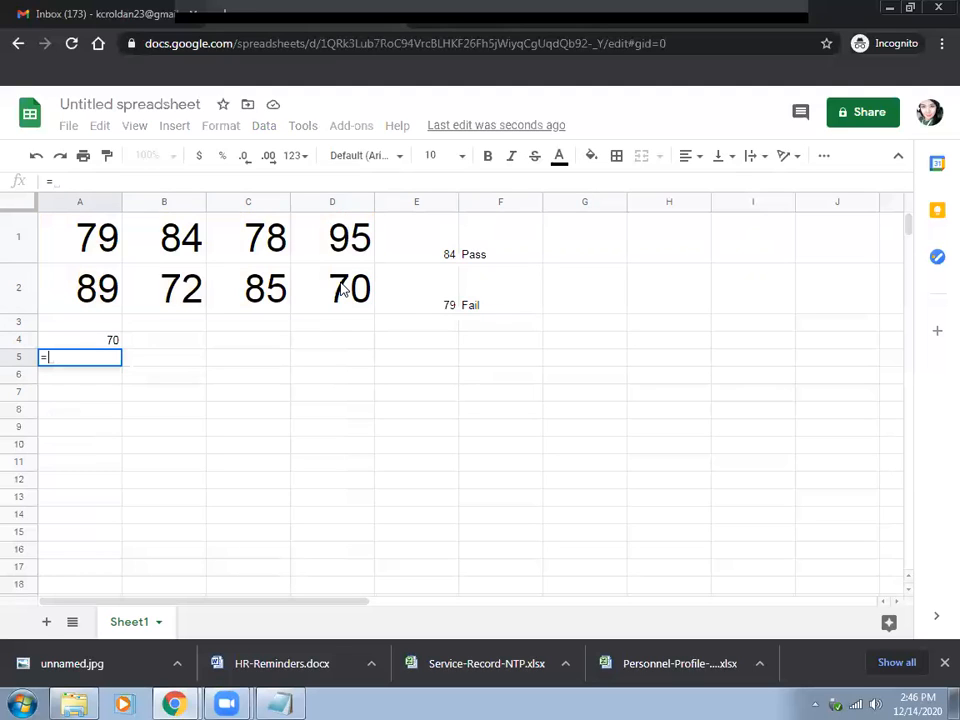
{"action": "type", "text": "MAX("}
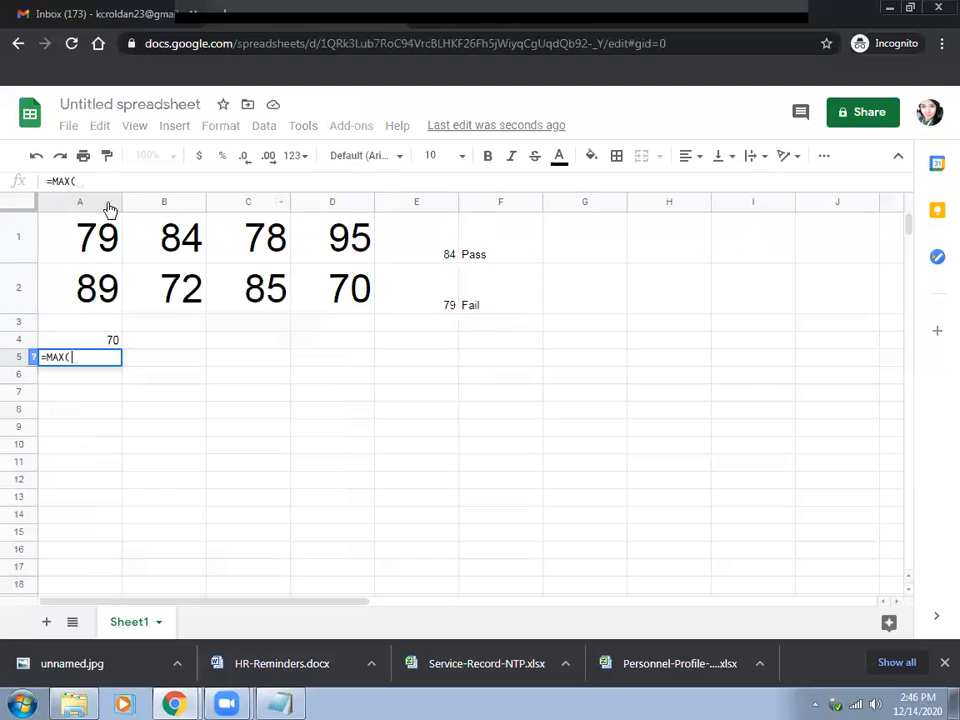
{"action": "left_click_drag", "start_coordinate": [79, 229], "coordinate": [268, 240]}
{"action": "left_click_drag", "start_coordinate": [310, 283], "coordinate": [362, 298]}
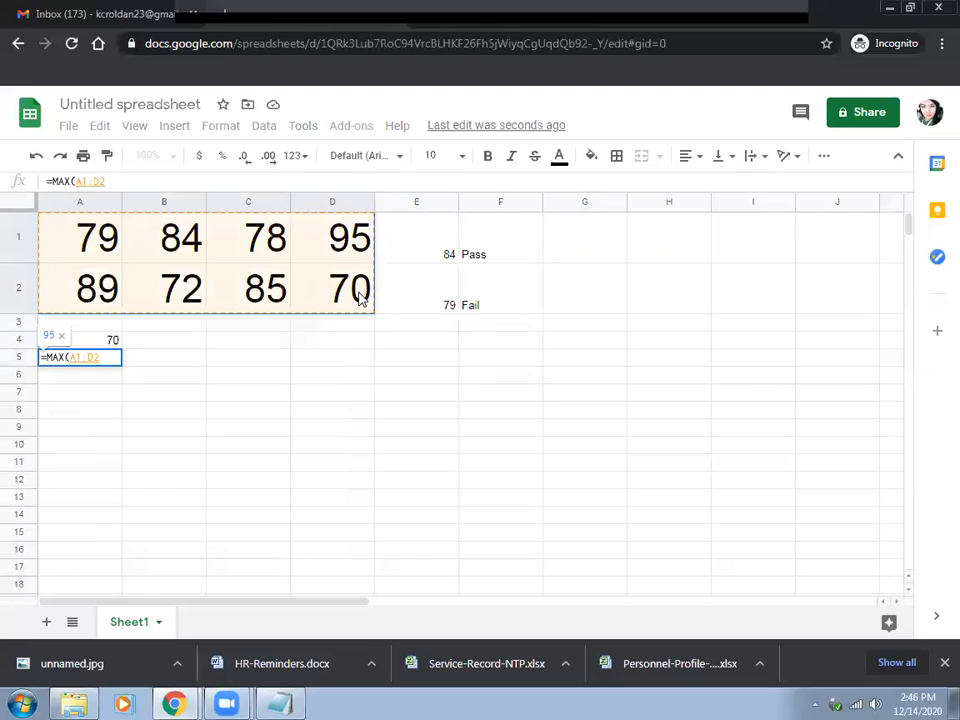
{"action": "key", "text": "Return"}
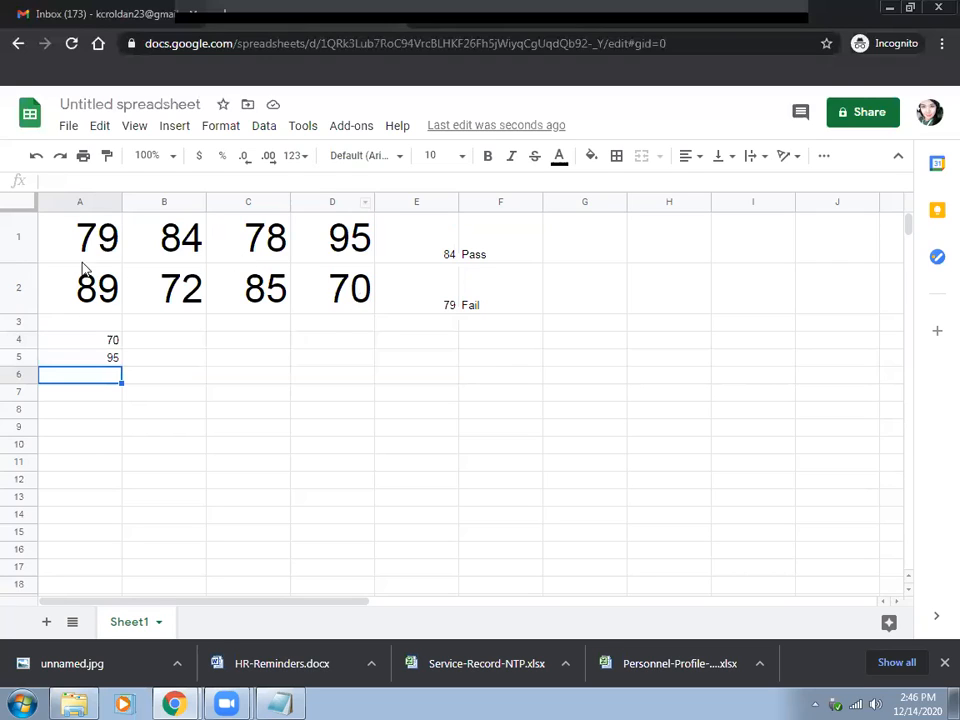
Count the numeric scores in both rows in cell C4 with =COUNT(A1:D2).
{"action": "left_click", "coordinate": [239, 342]}
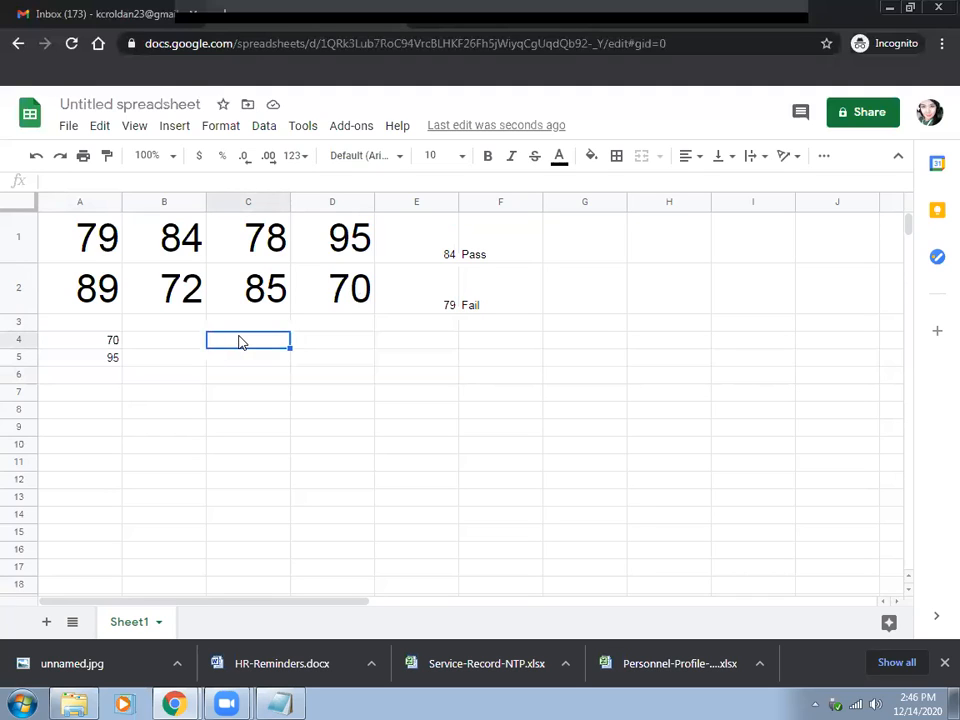
{"action": "type", "text": "=CO"}
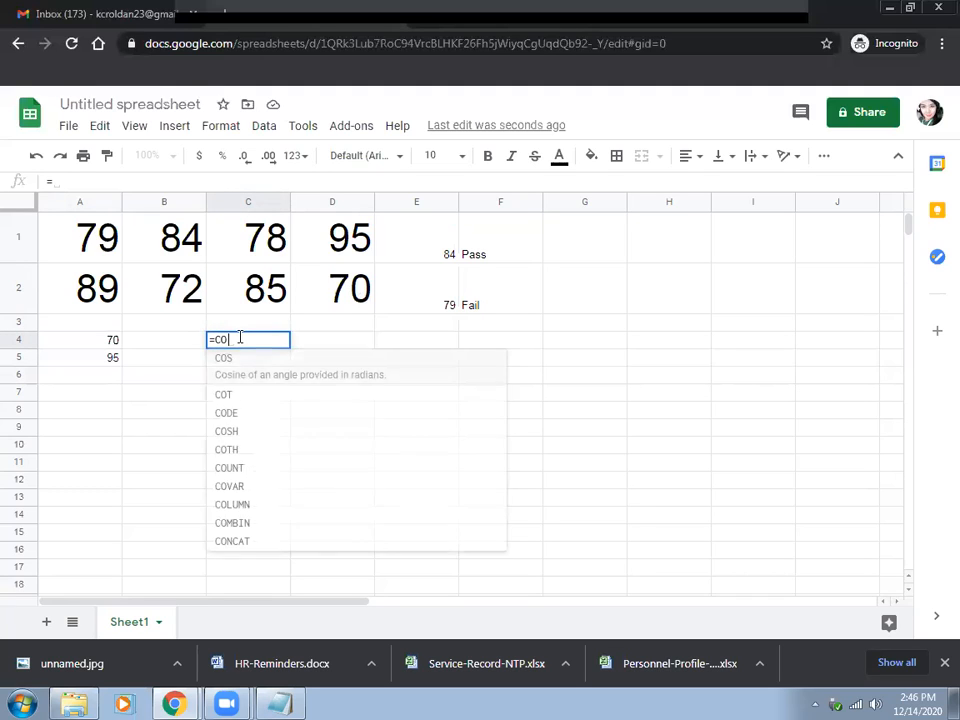
{"action": "type", "text": "UNT("}
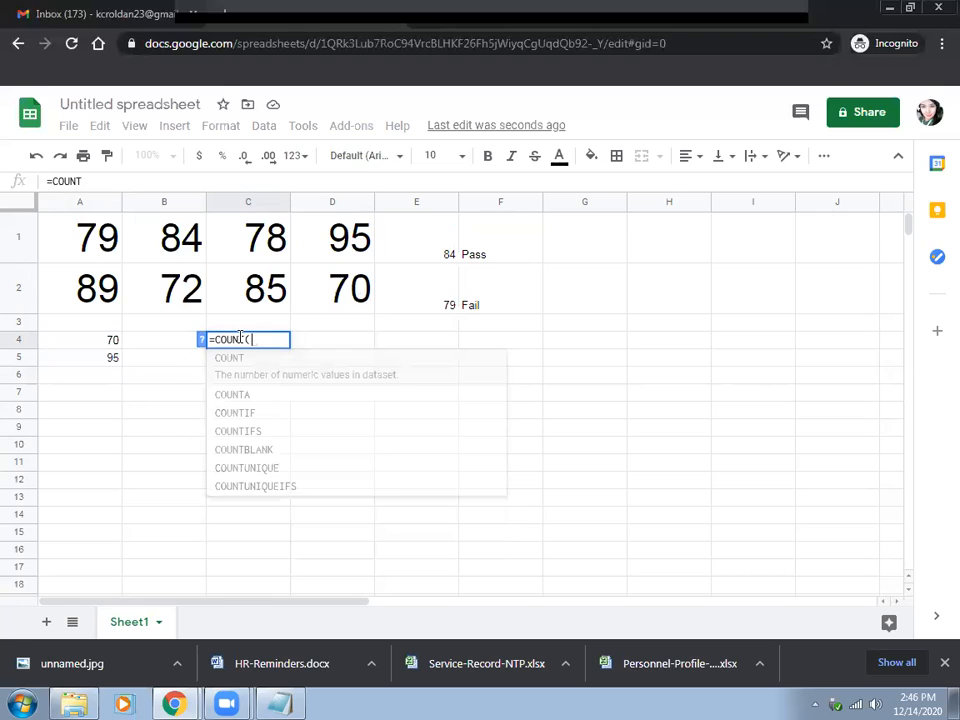
{"action": "left_click_drag", "start_coordinate": [90, 237], "coordinate": [358, 304]}
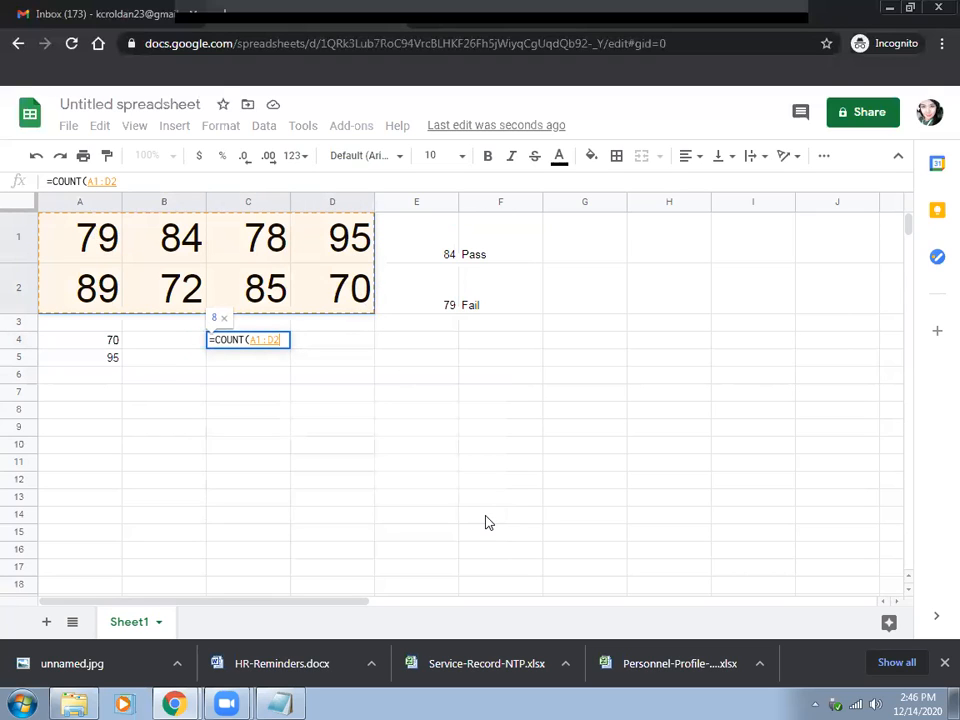
{"action": "type", "text": ")"}
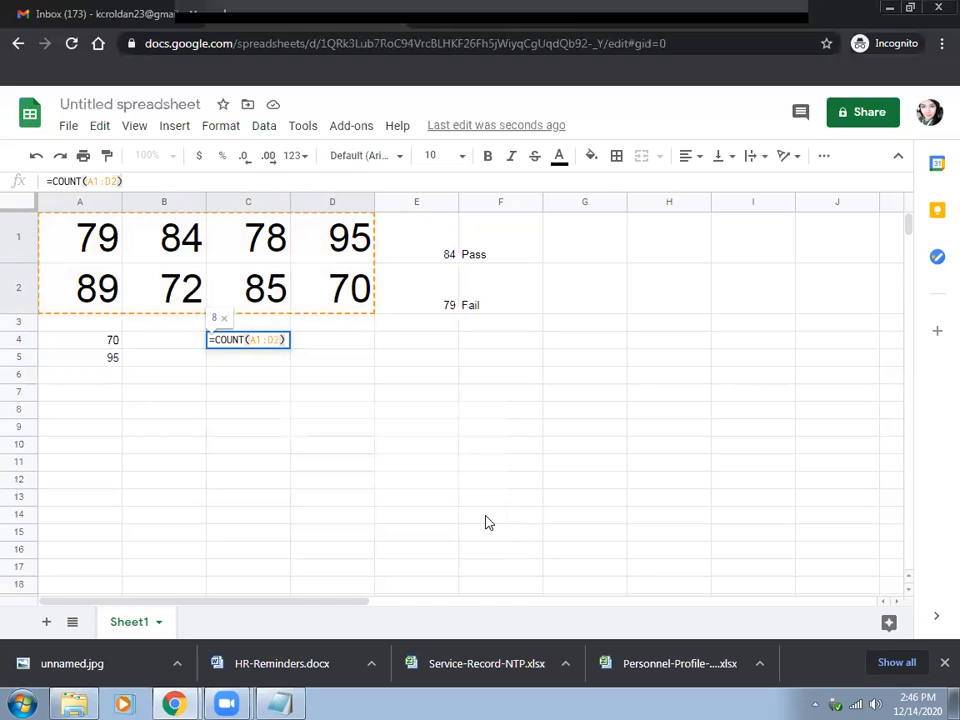
{"action": "key", "text": "Return"}
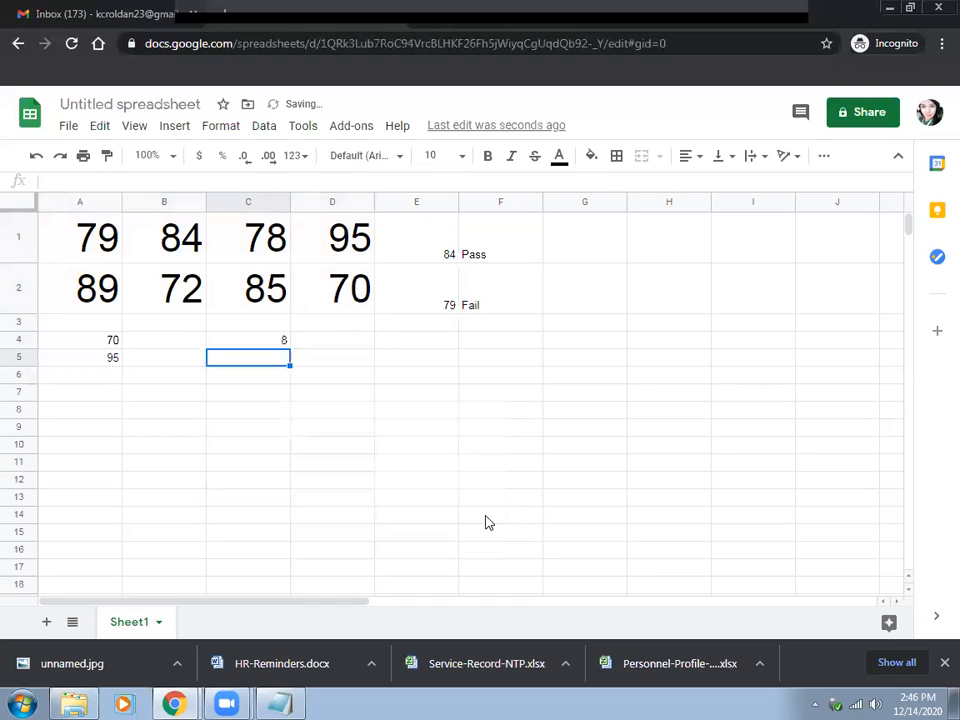